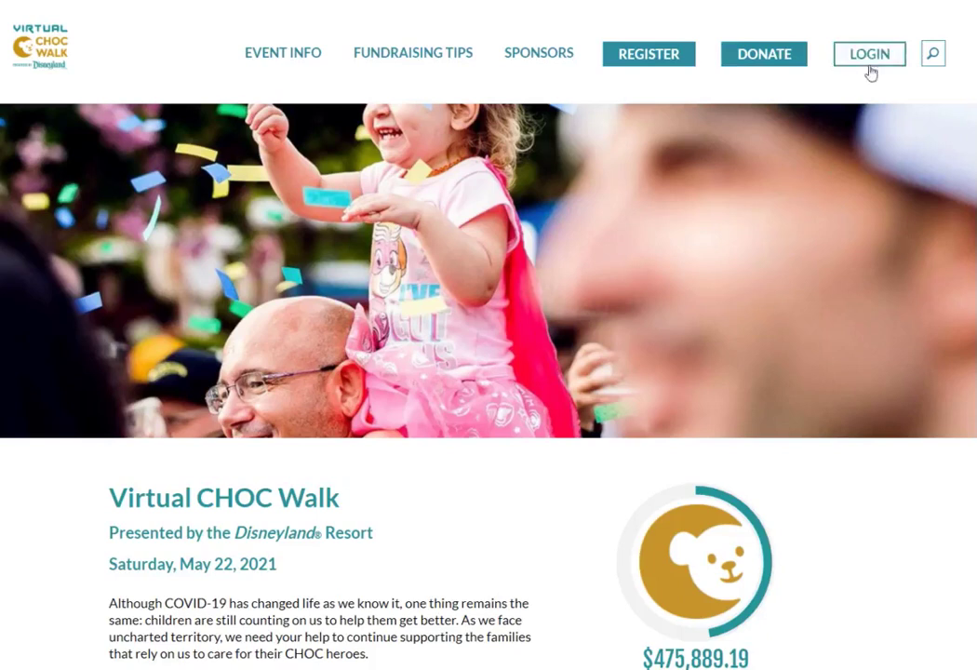
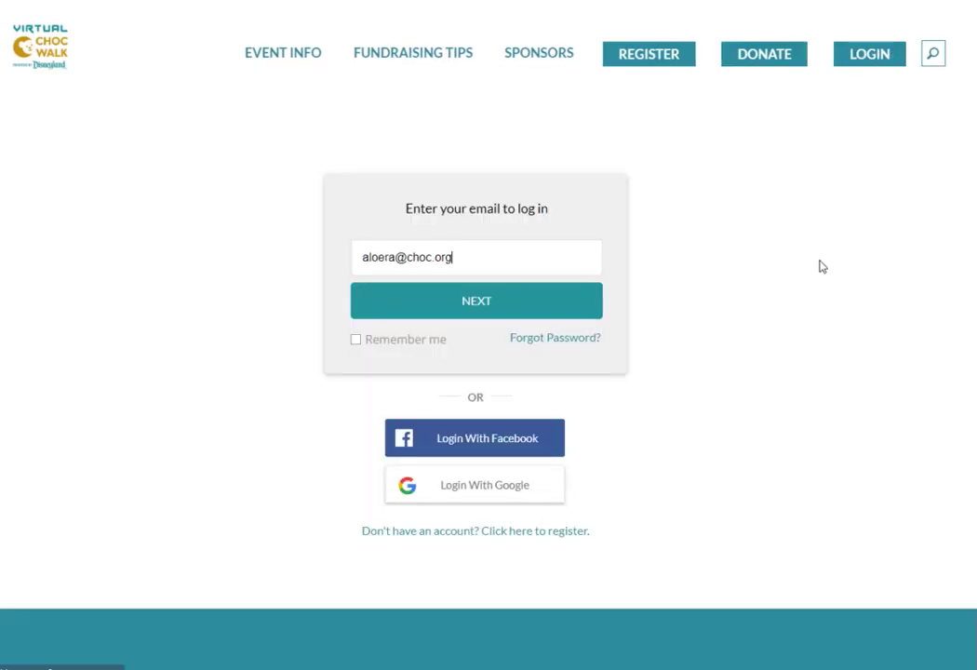
# Sign in to the fundraiser account with its email address and password.
pyautogui.click(530, 307)
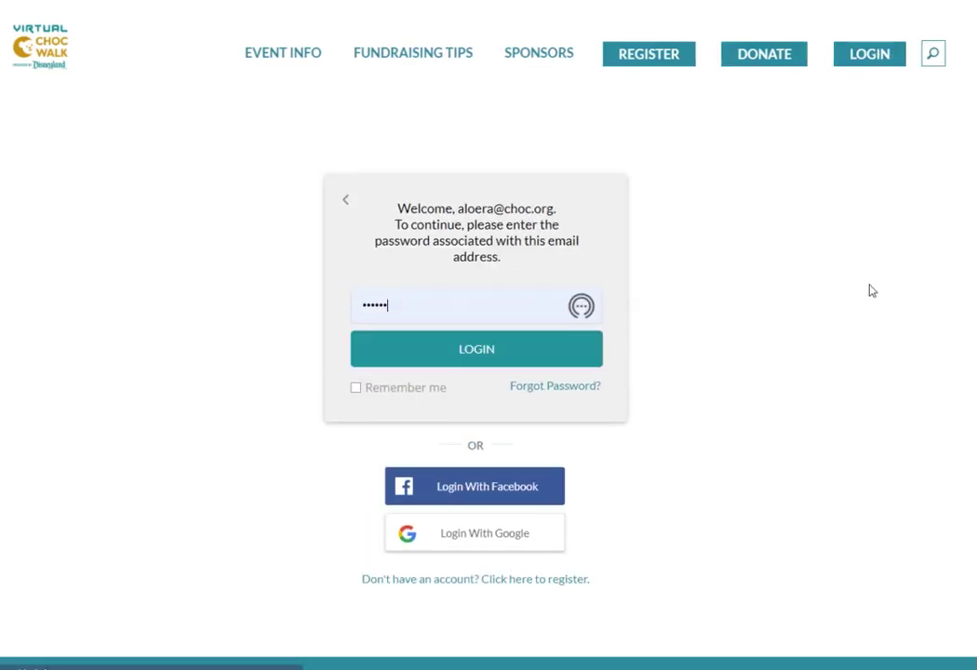
pyautogui.click(498, 360)
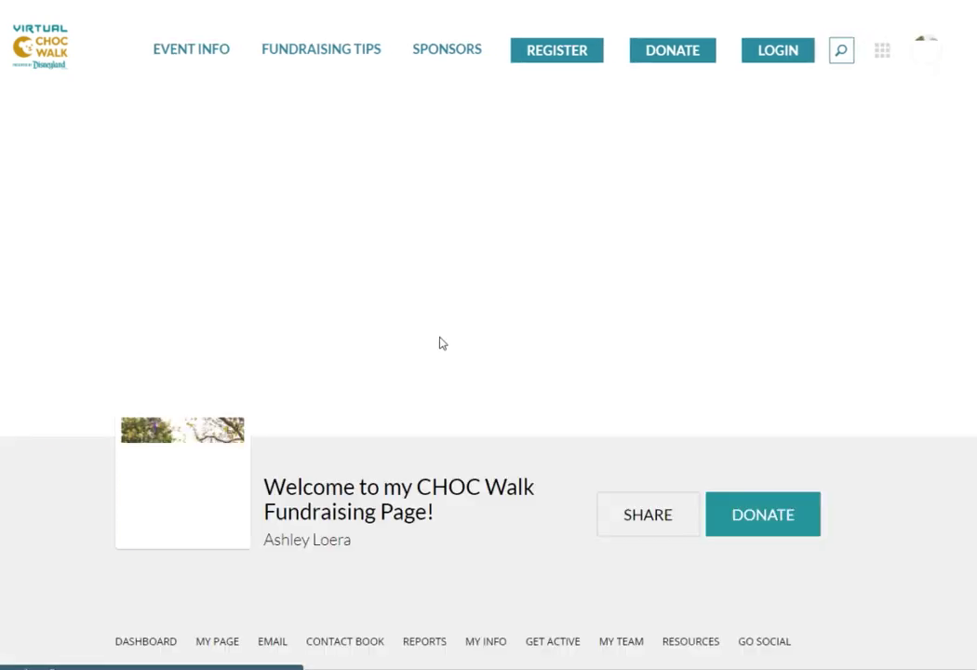
# Review the dashboard showing $375 raised of the $1,000 goal, then open My Page.
pyautogui.scroll(-4, 882, 418)
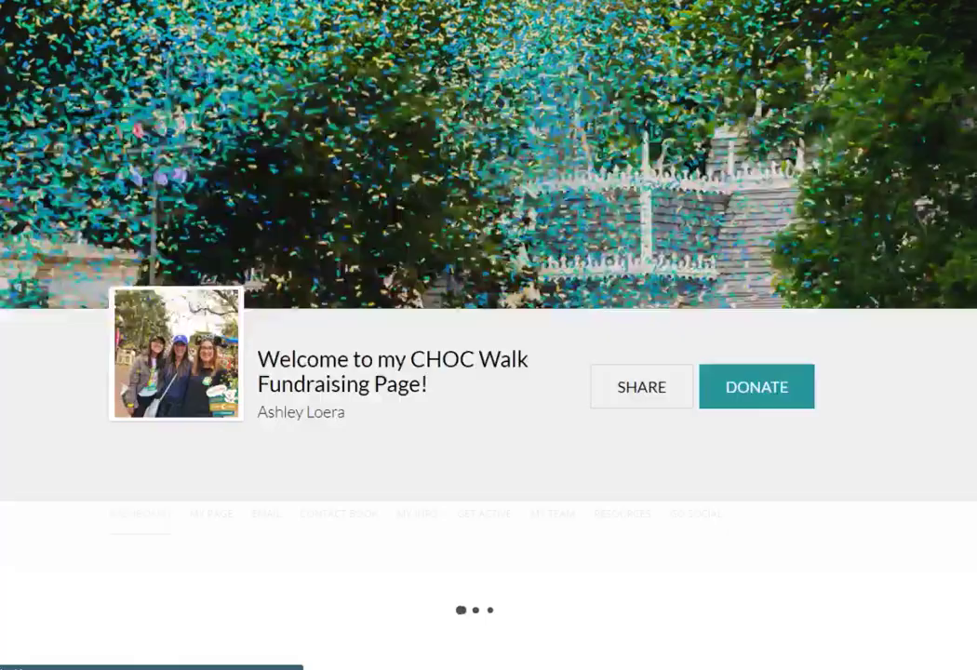
pyautogui.scroll(4, 882, 418)
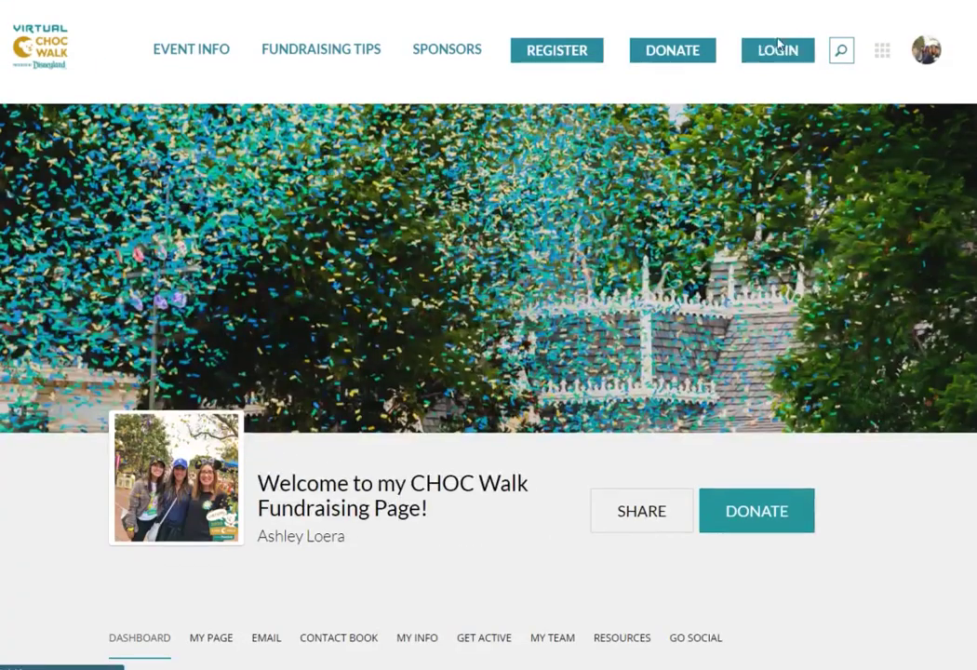
pyautogui.scroll(-3, 892, 418)
pyautogui.scroll(-3, 893, 410)
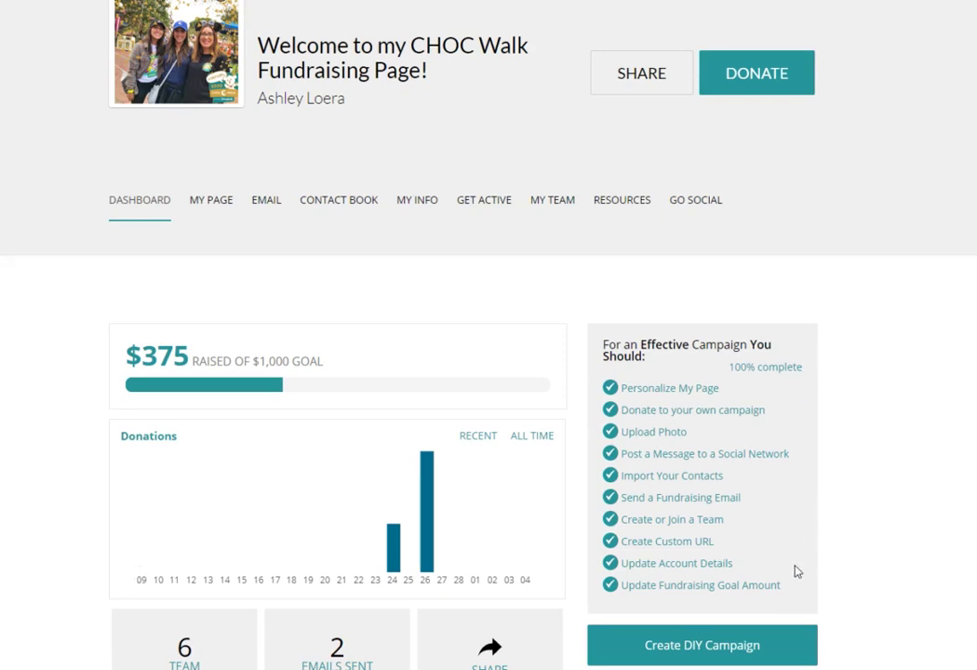
pyautogui.click(216, 201)
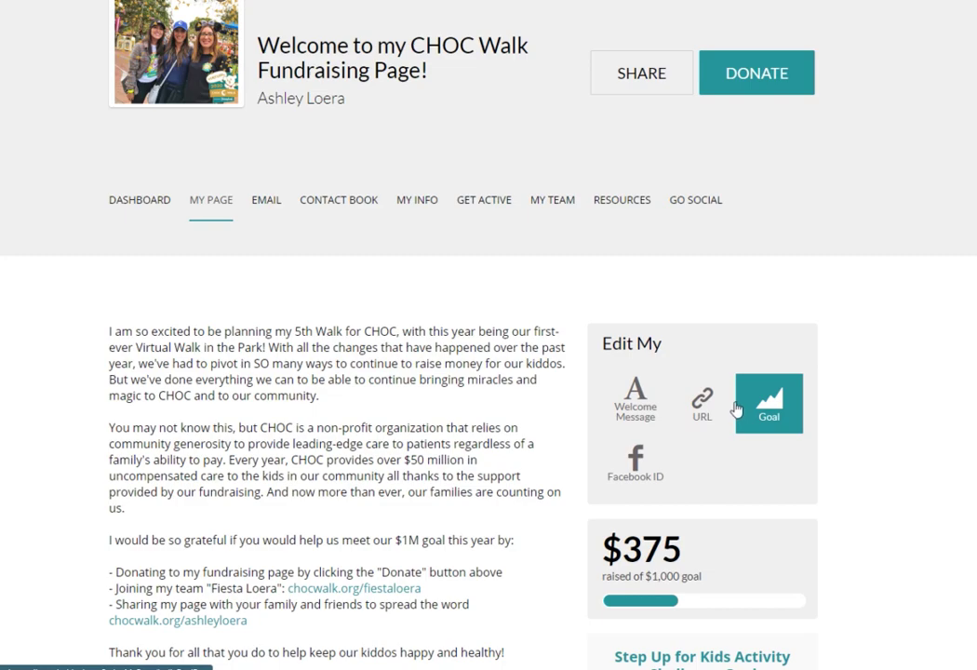
# Scroll through My Page's welcome message, photo post and donation options, then go to Email.
pyautogui.scroll(4, 582, 377)
pyautogui.moveTo(252, 117)
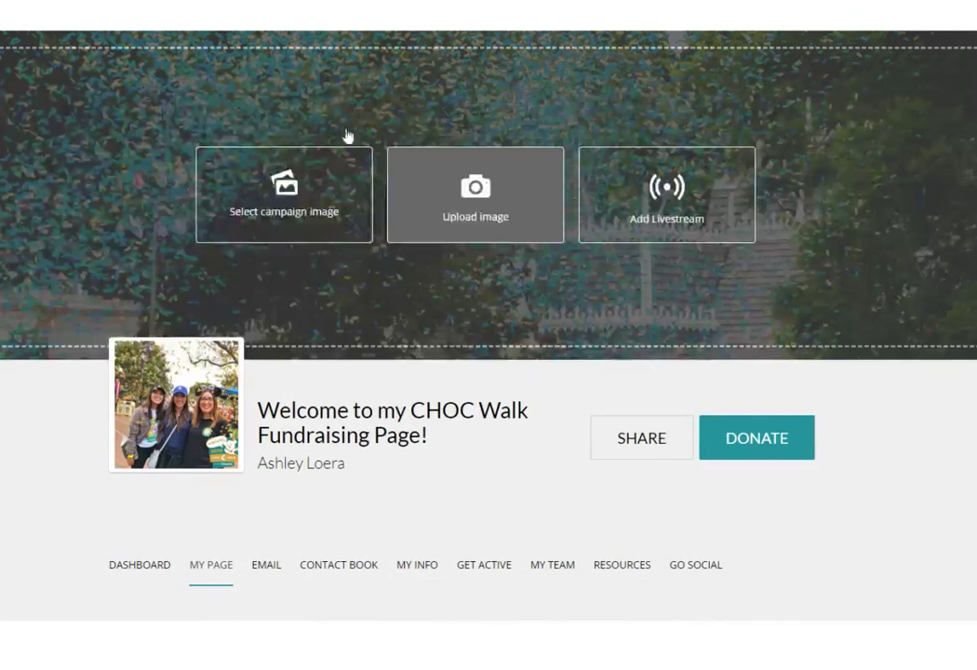
pyautogui.scroll(-3, 499, 347)
pyautogui.scroll(-8, 502, 354)
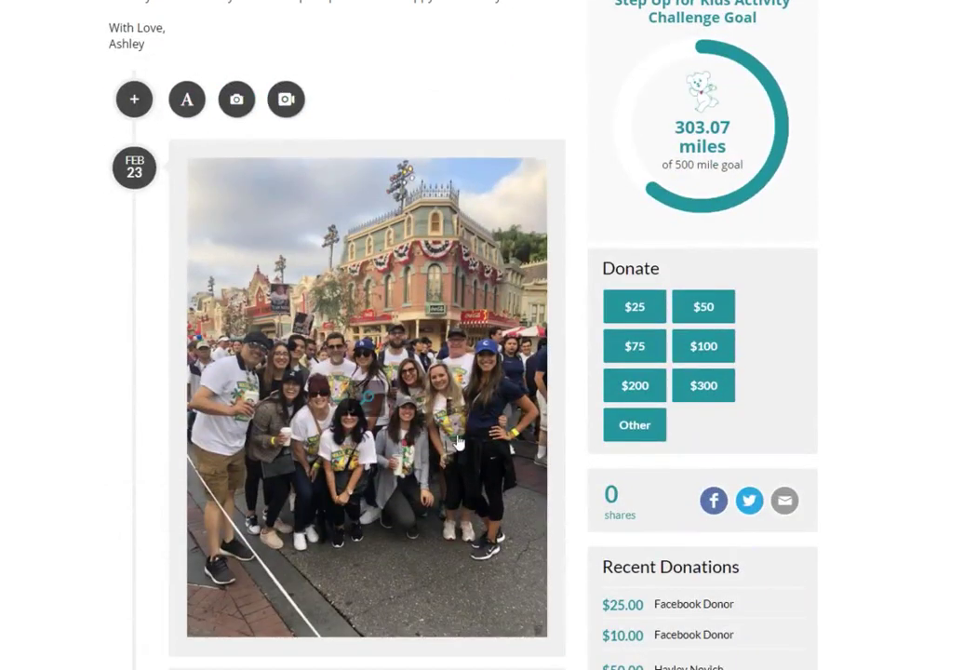
pyautogui.scroll(10, 495, 372)
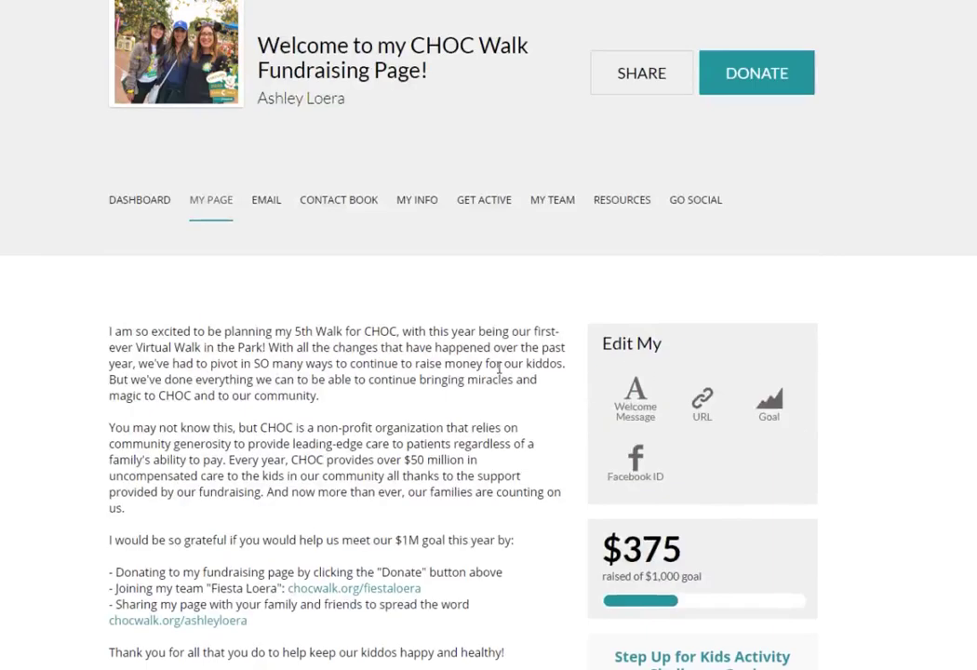
pyautogui.click(265, 276)
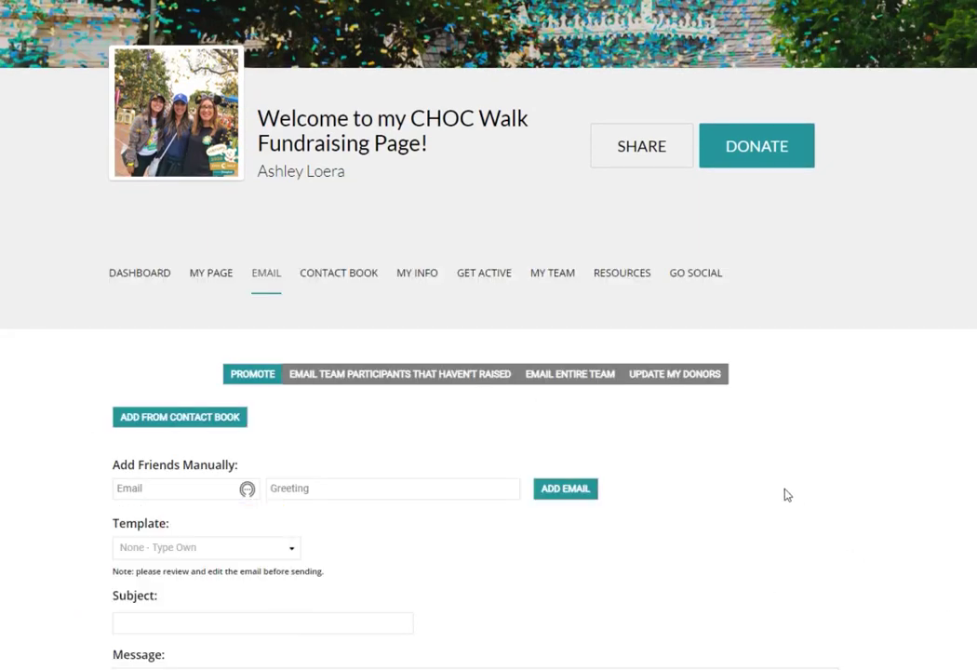
# Load the Donation Ask #3 template and add '!' after 'I need your help' in the message.
pyautogui.scroll(-3, 782, 488)
pyautogui.click(293, 324)
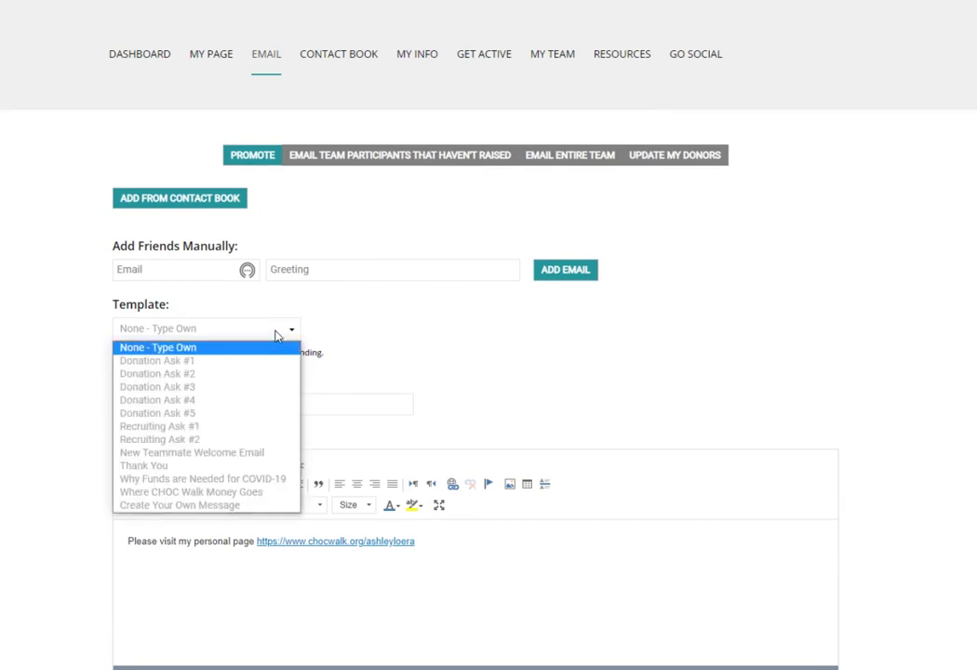
pyautogui.click(236, 393)
pyautogui.scroll(-1, 742, 352)
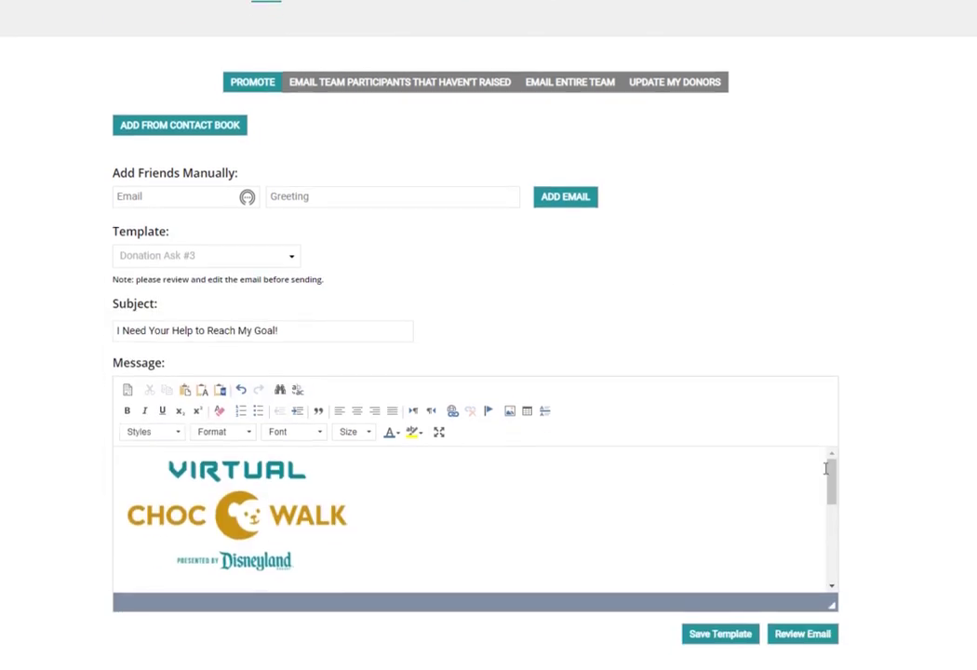
pyautogui.scroll(-2, 831, 483)
pyautogui.click(577, 555)
pyautogui.write('! Personalization')
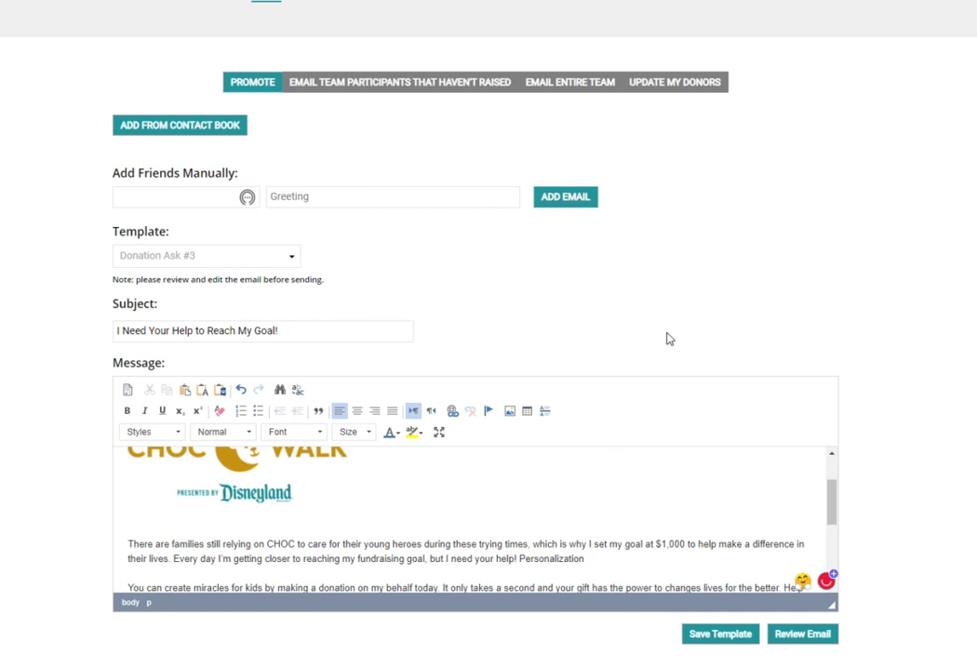
pyautogui.scroll(3, 665, 338)
pyautogui.click(339, 201)
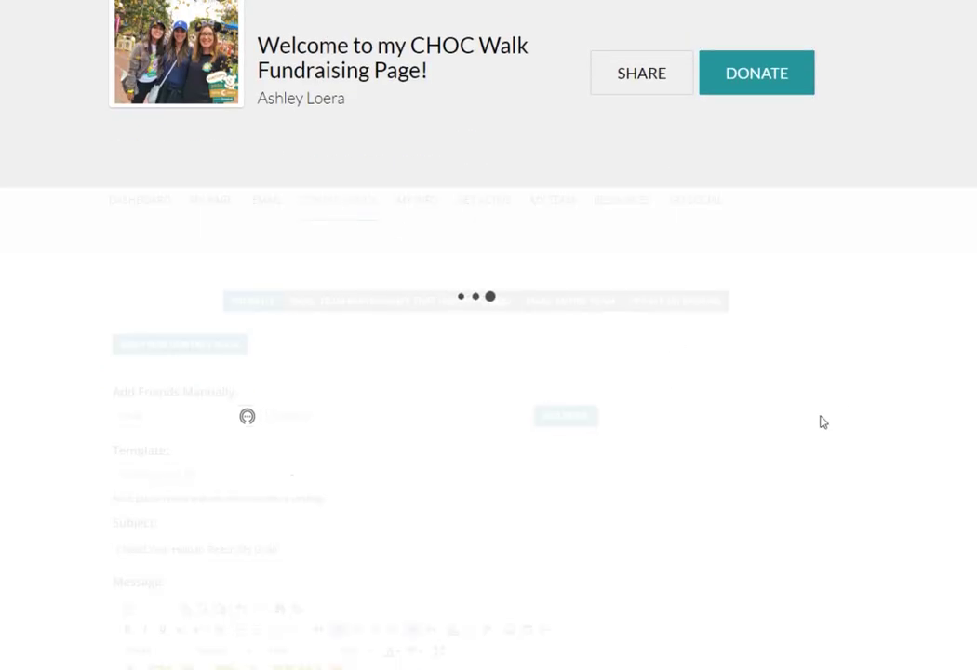
# Preview the Import Contacts sources, dismiss them, and return to the Email page.
pyautogui.click(171, 302)
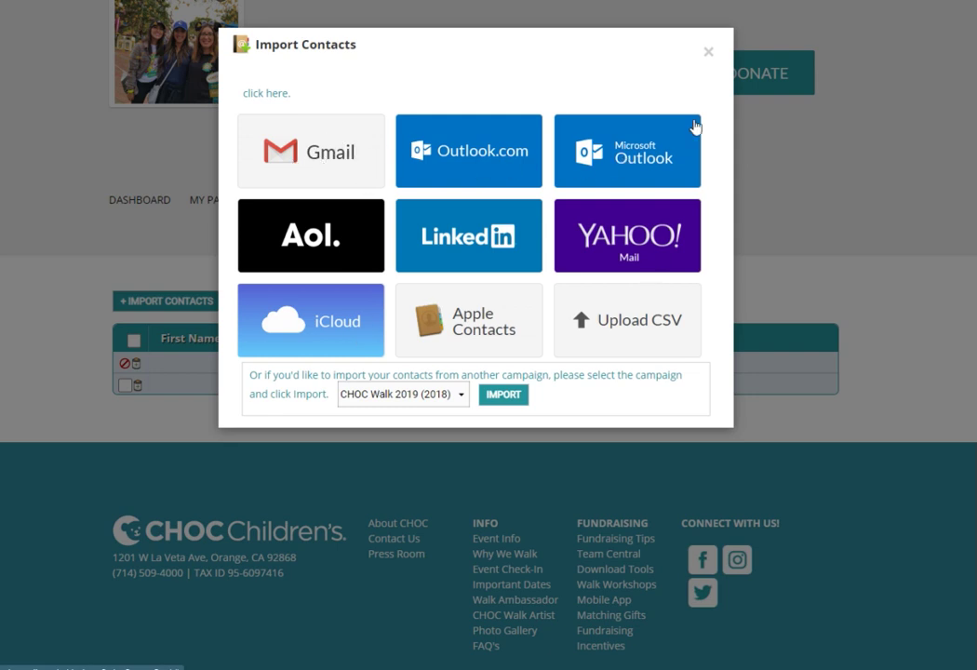
pyautogui.click(708, 54)
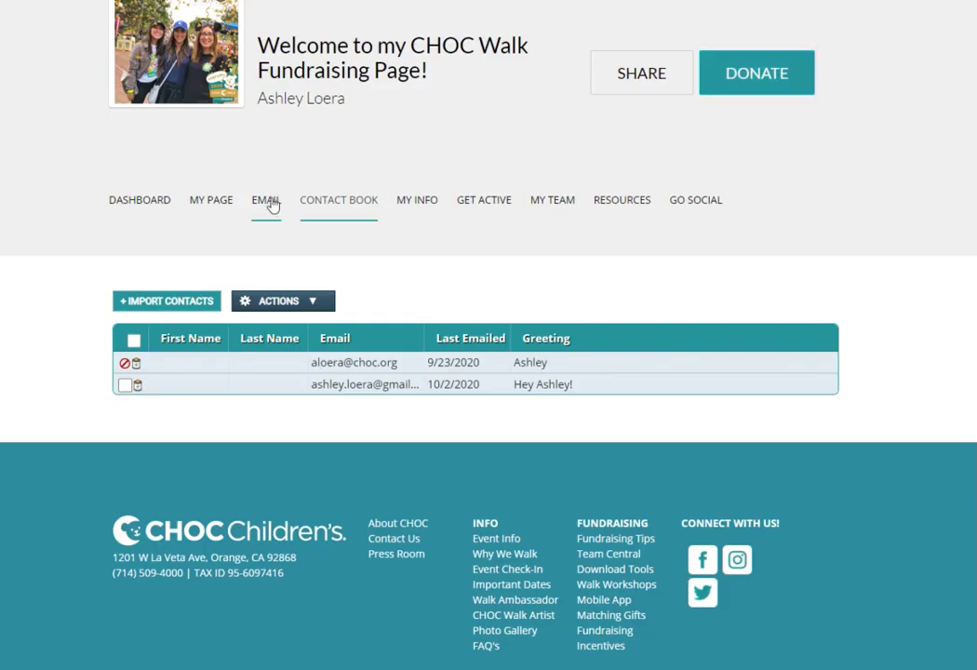
pyautogui.click(270, 202)
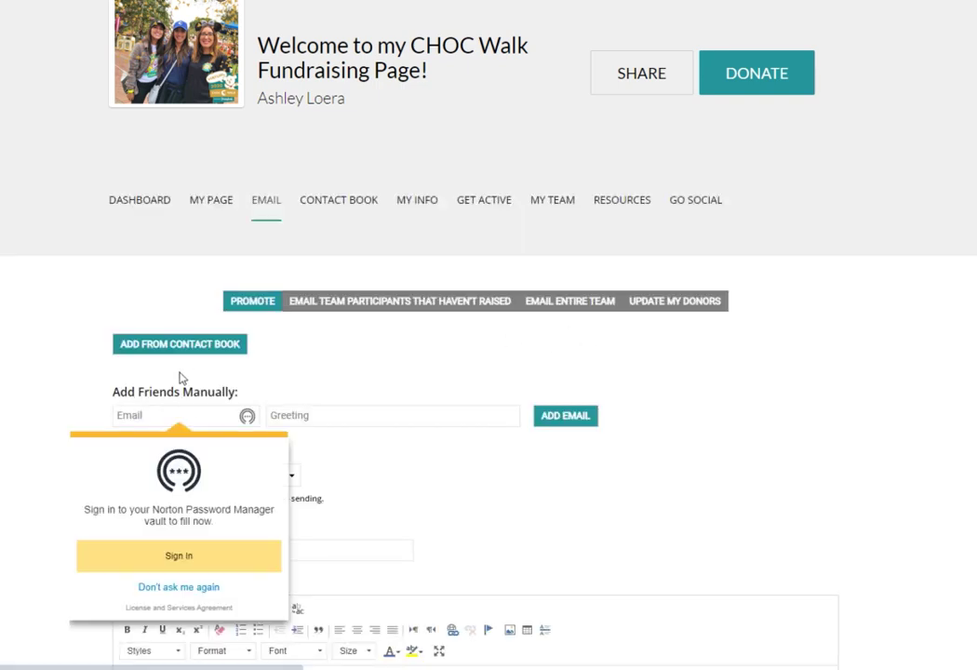
# Select all contacts in the Add From Contact Book picker, then close the picker.
pyautogui.click(177, 348)
pyautogui.click(213, 95)
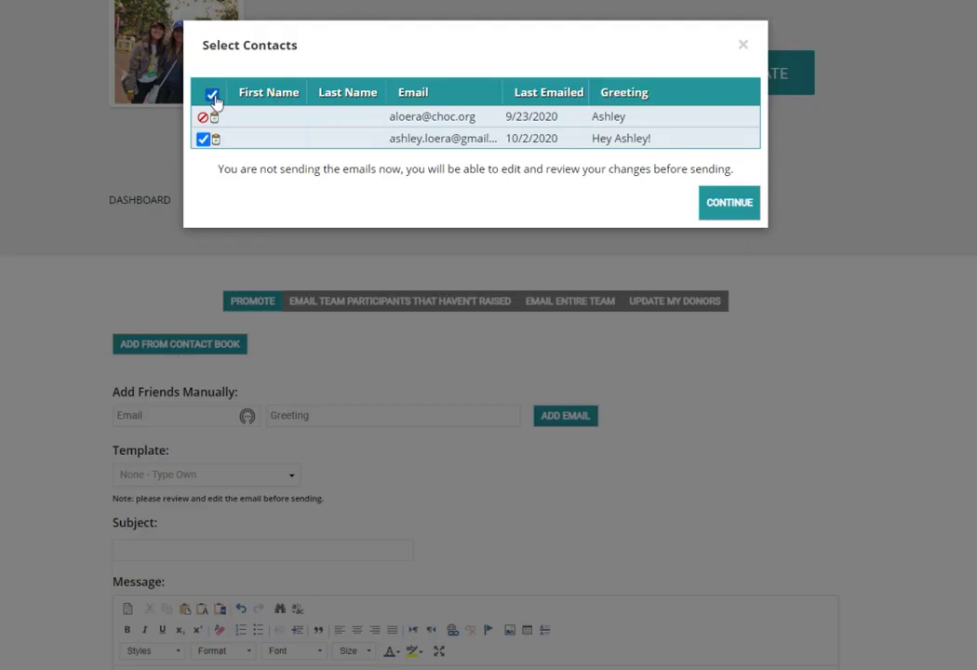
pyautogui.click(743, 48)
pyautogui.scroll(1, 744, 307)
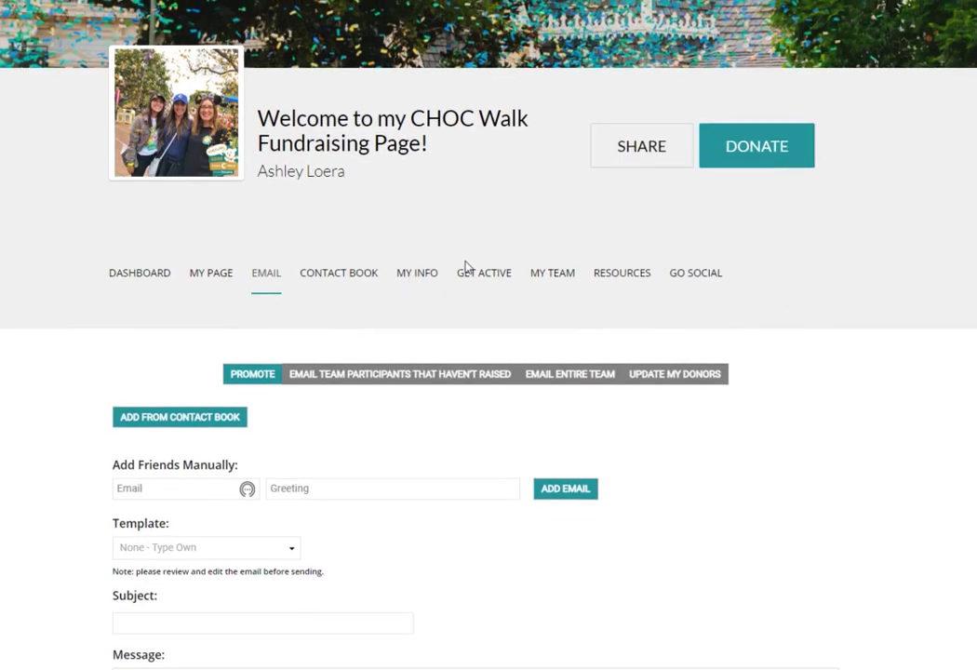
# View the Get Active challenge page with 303.07 of 500 miles and logged walks.
pyautogui.click(471, 272)
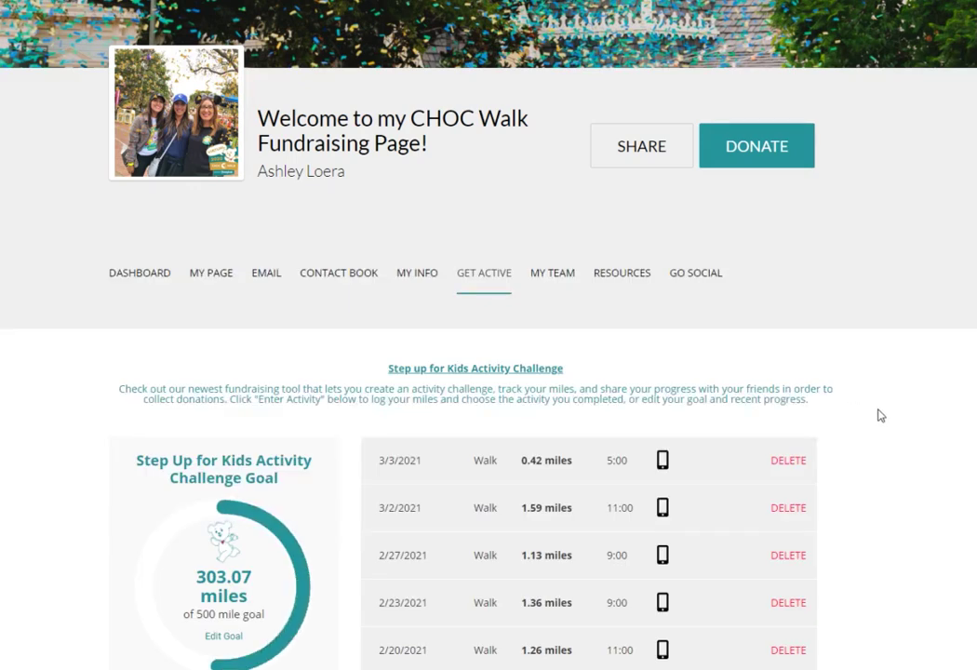
pyautogui.scroll(-1, 884, 415)
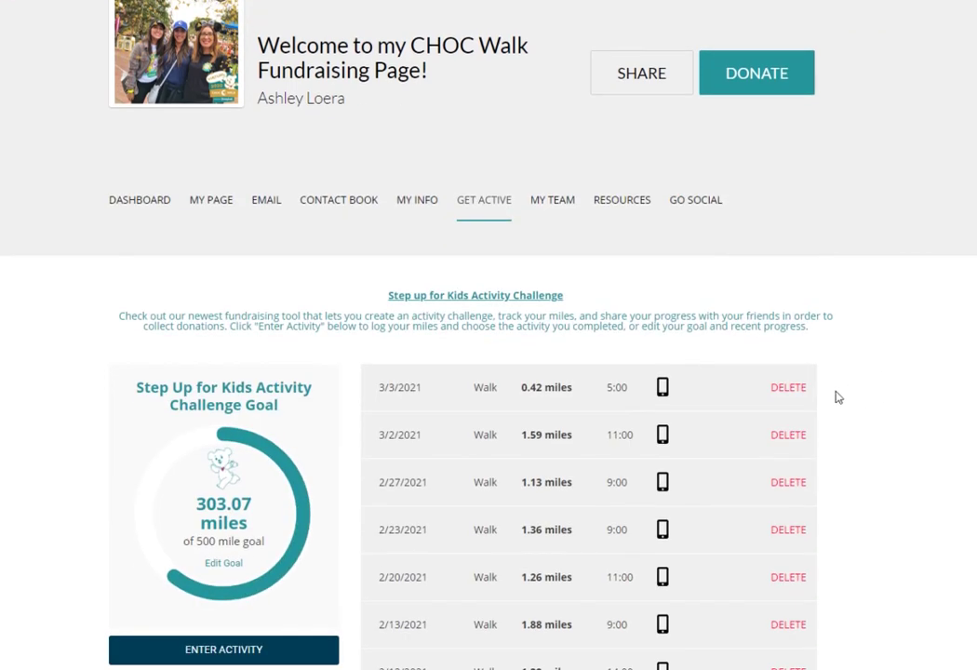
pyautogui.scroll(-1, 898, 363)
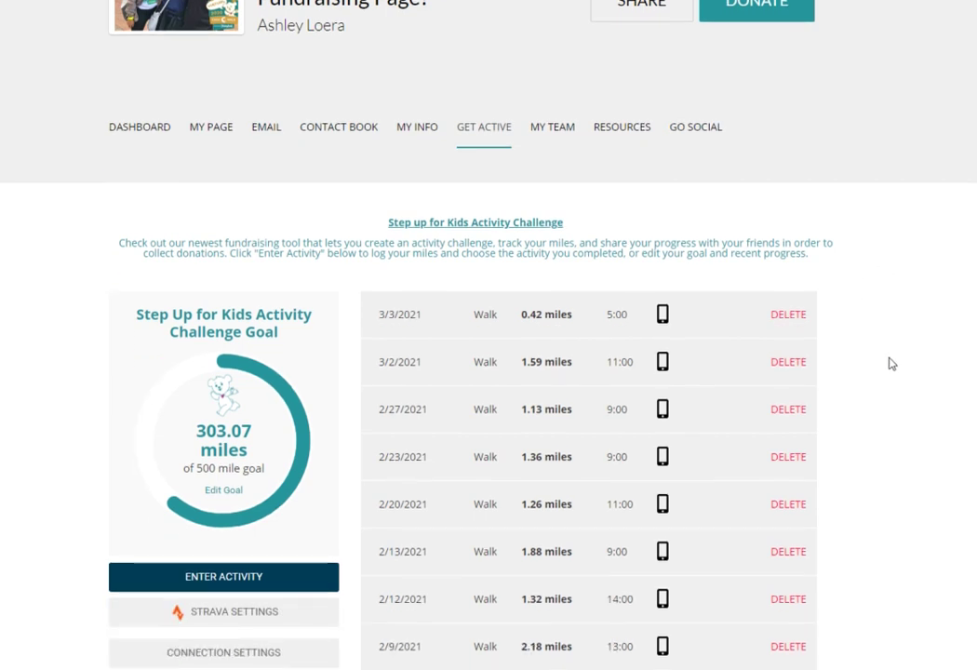
pyautogui.scroll(-1, 891, 363)
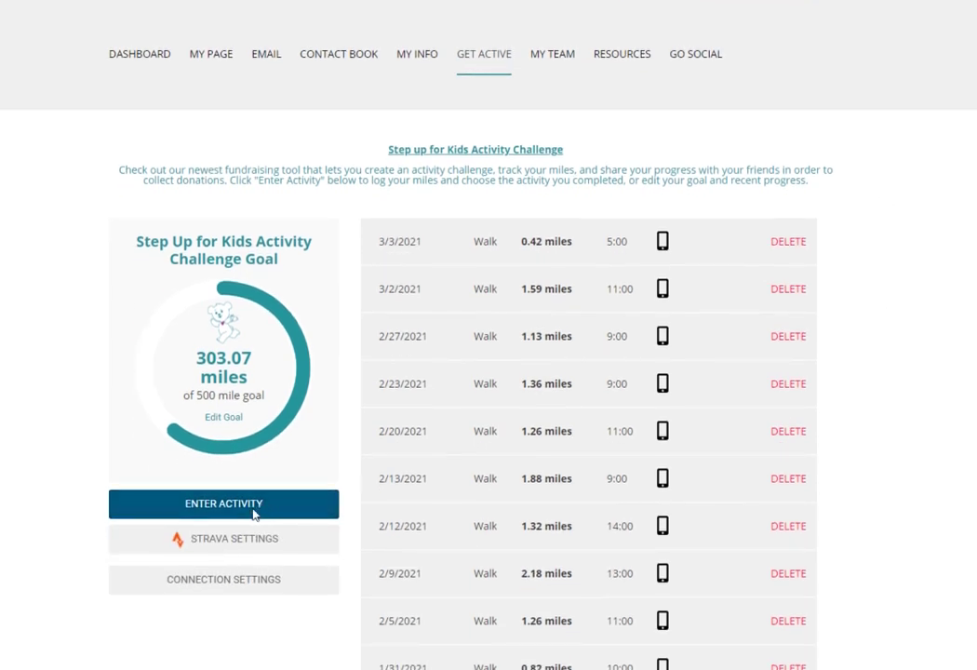
# Start an Enter Activity entry with Run as type, cancel it, then view the team totals.
pyautogui.click(253, 514)
pyautogui.click(481, 111)
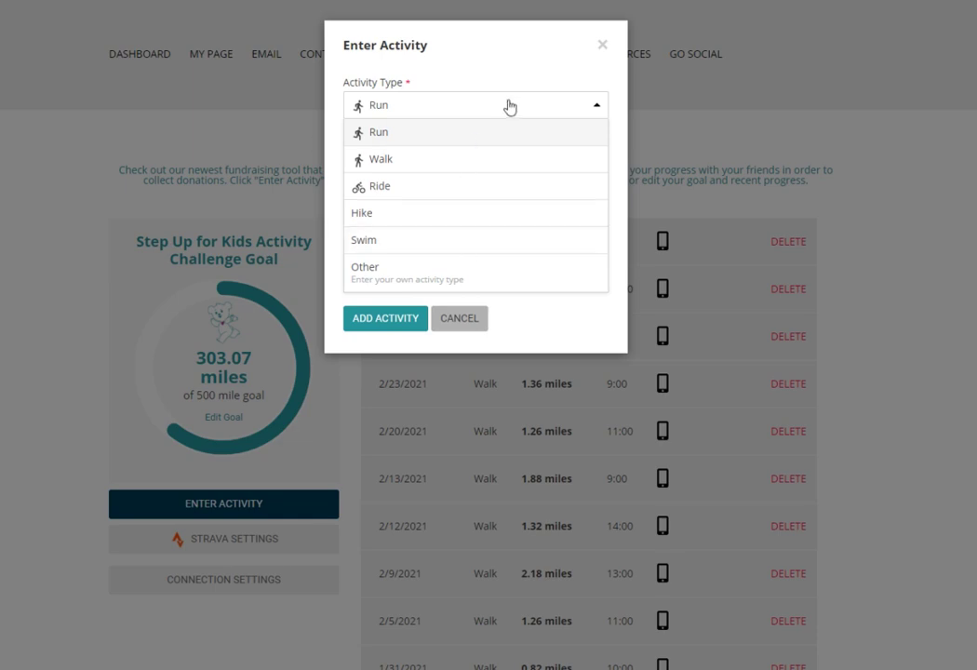
pyautogui.click(465, 132)
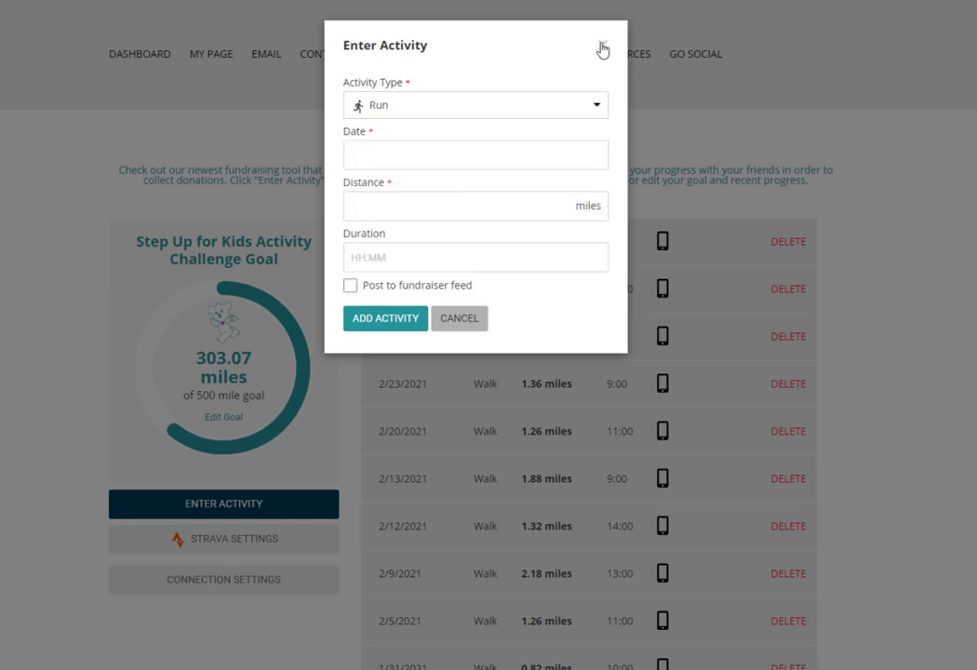
pyautogui.click(602, 46)
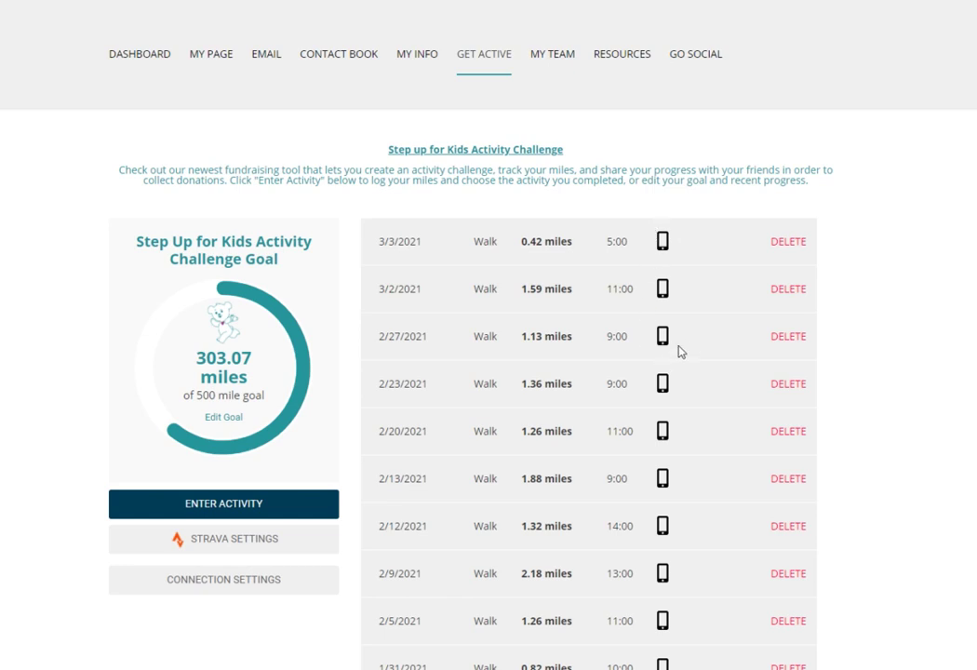
pyautogui.scroll(2, 680, 352)
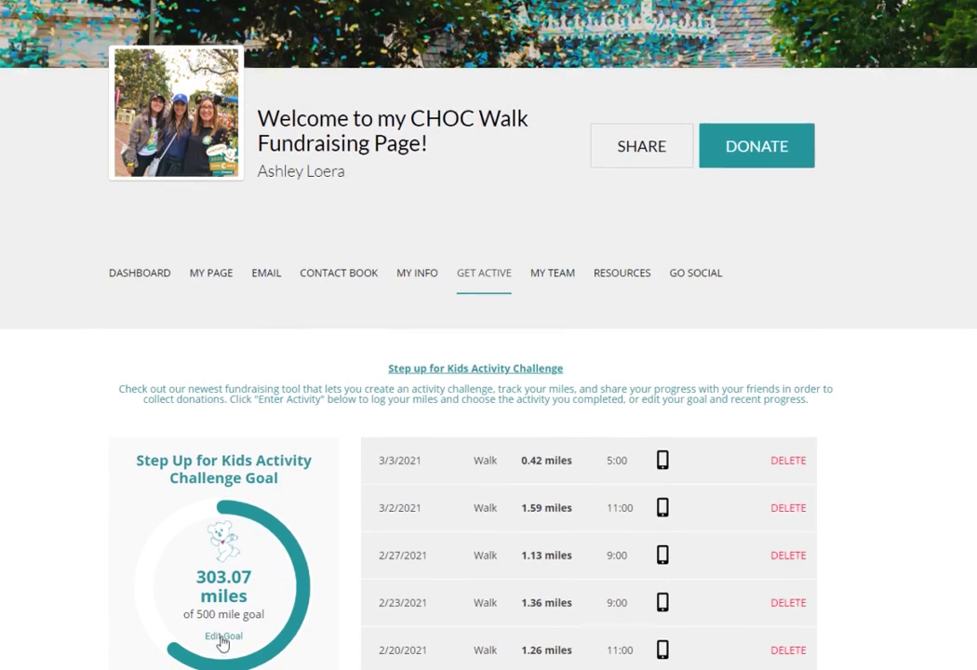
pyautogui.click(556, 272)
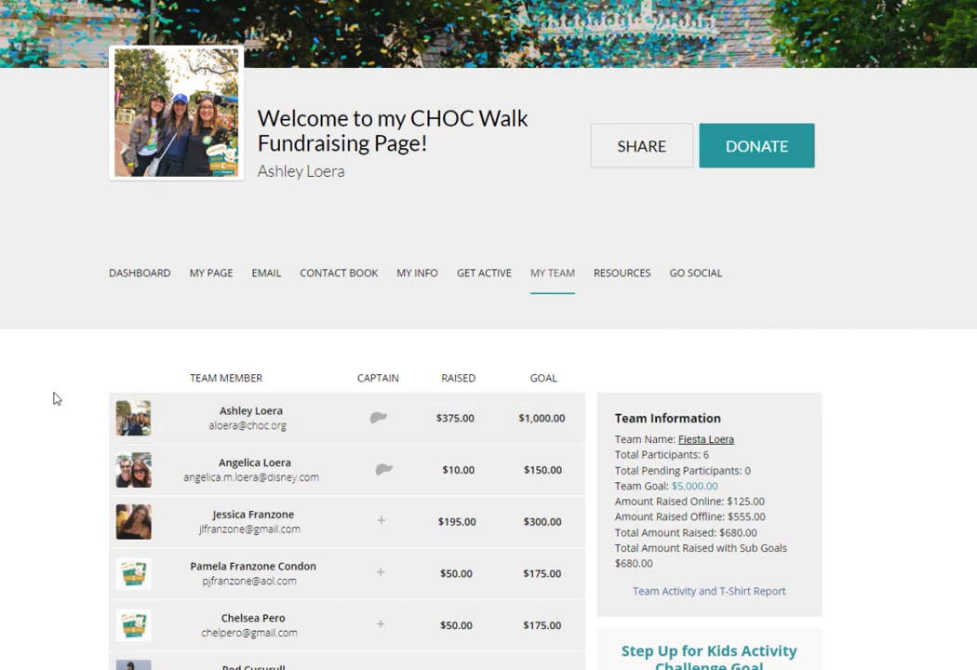
pyautogui.scroll(-2, 56, 399)
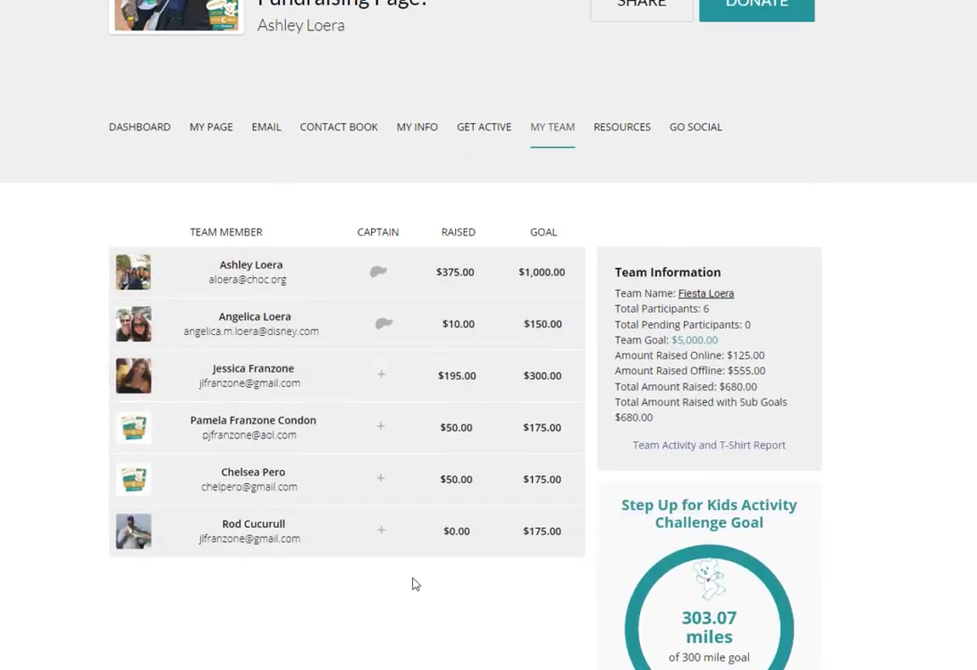
pyautogui.scroll(-2, 922, 385)
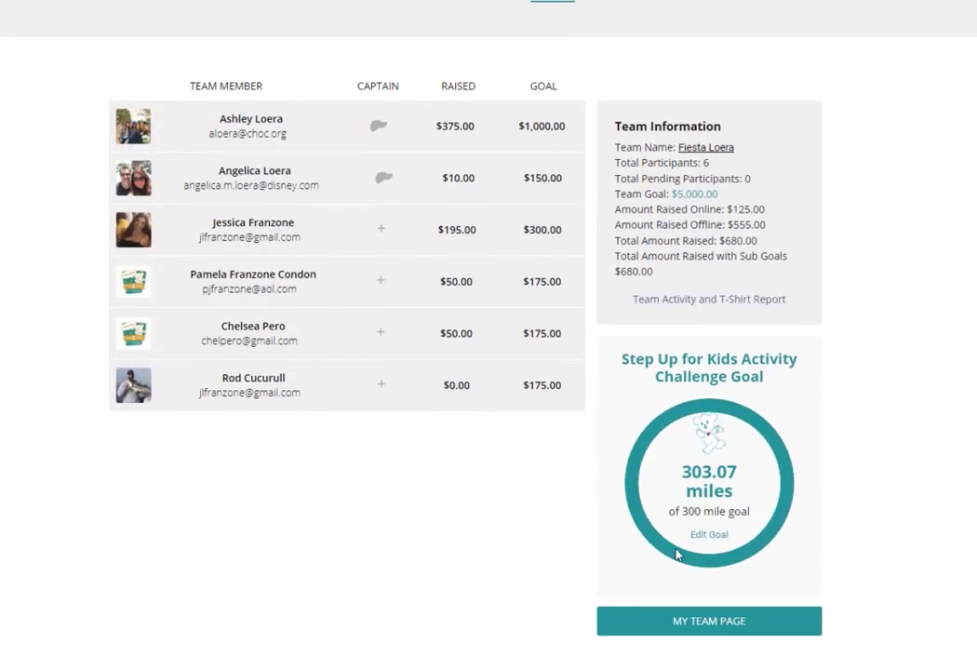
pyautogui.click(698, 620)
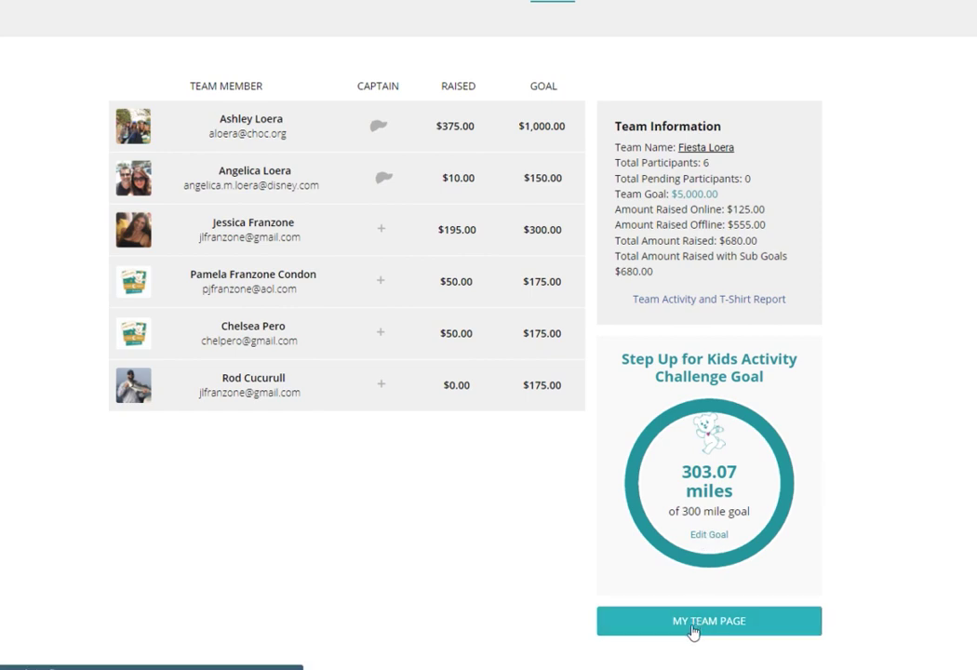
pyautogui.scroll(-4, 455, 494)
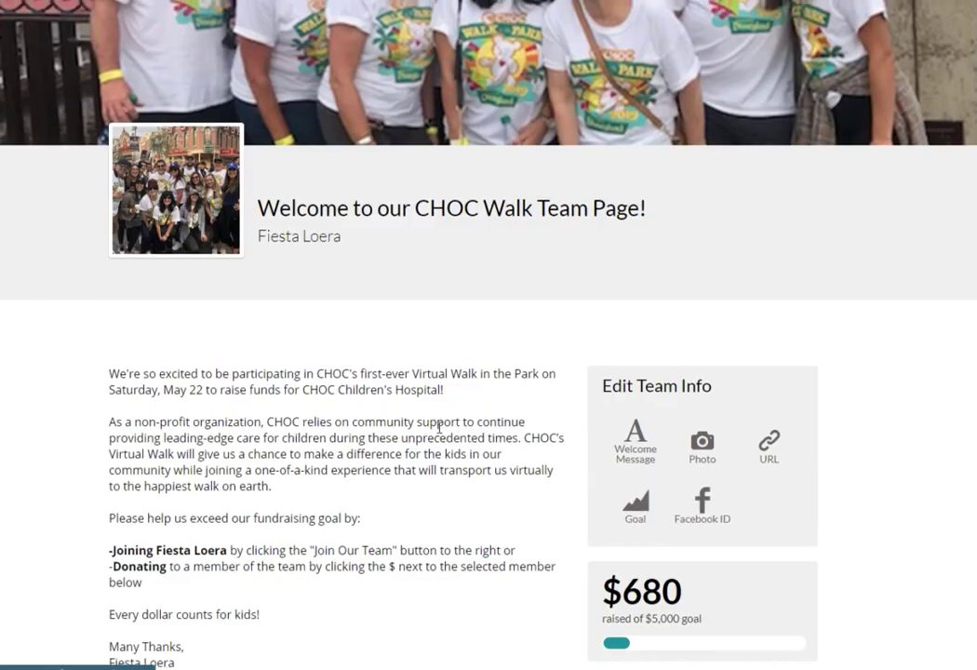
pyautogui.scroll(3, 437, 427)
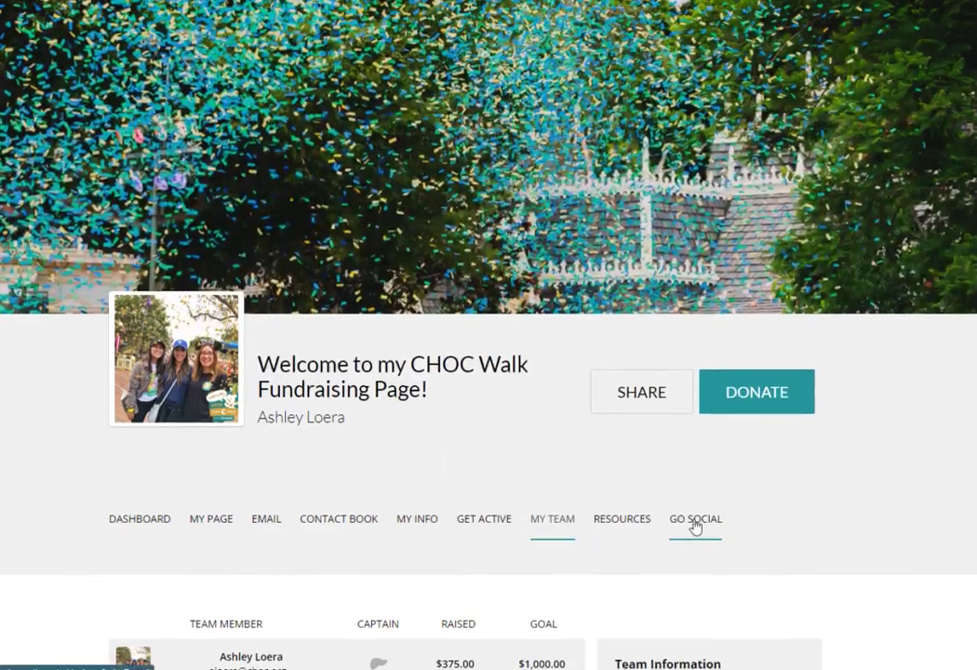
# Review the Manage Facebook Fundraiser setup steps on the Go Social tab.
pyautogui.click(695, 527)
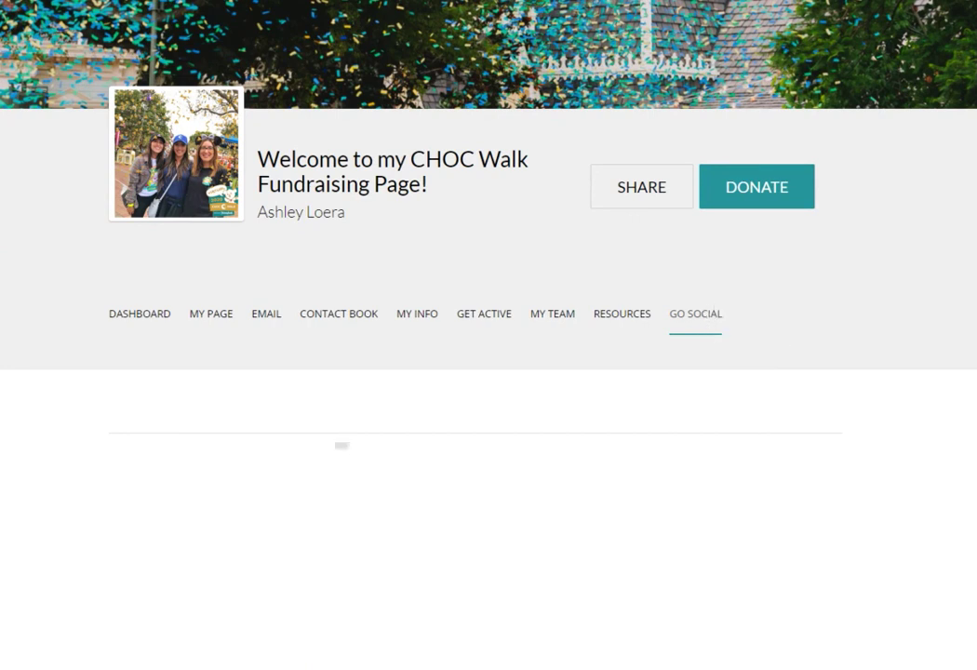
pyautogui.scroll(-2, 432, 525)
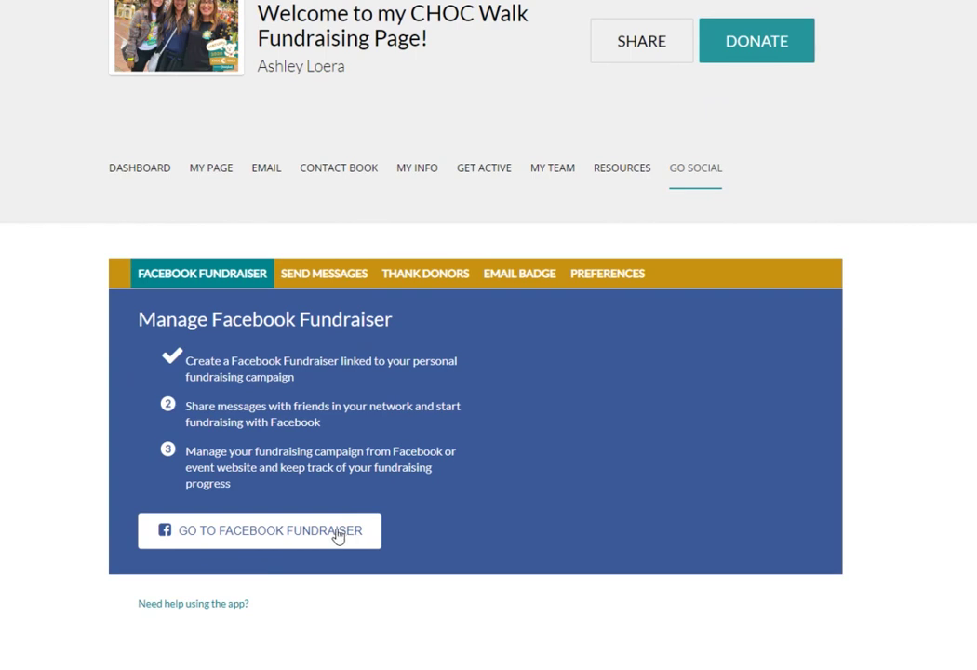
pyautogui.scroll(3, 593, 487)
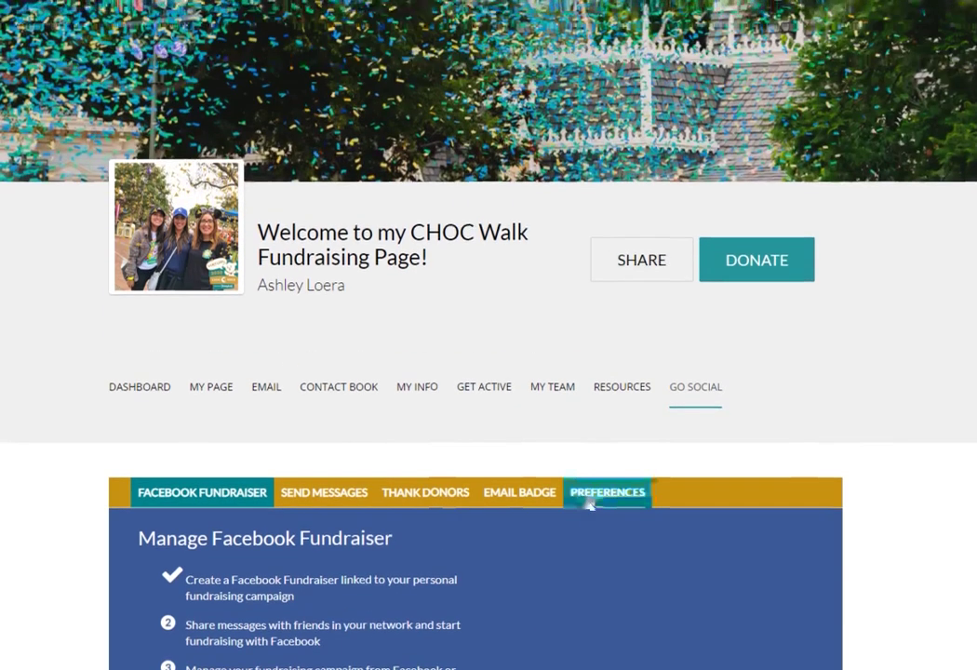
pyautogui.click(417, 395)
# Open the CHOC Walk registration edit form, review its fields, and cancel without changes.
pyautogui.scroll(-3, 80, 454)
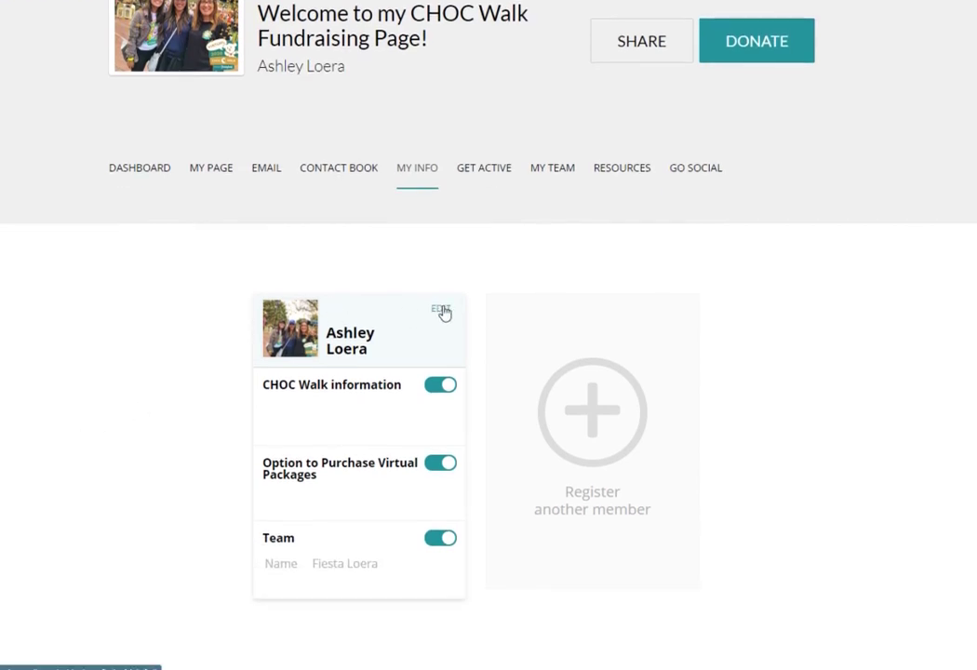
pyautogui.click(444, 314)
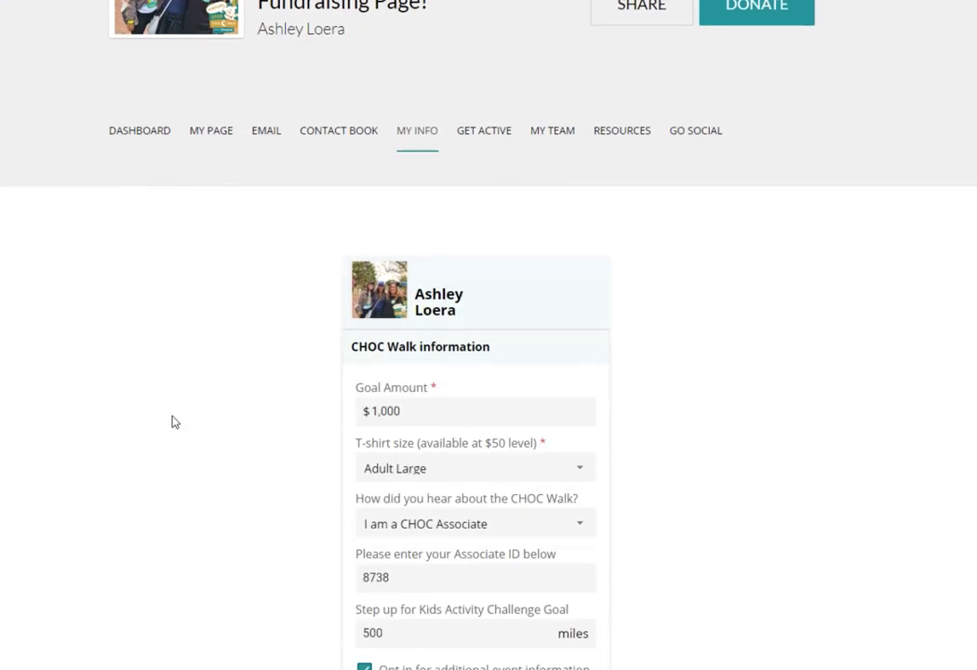
pyautogui.scroll(-3, 174, 421)
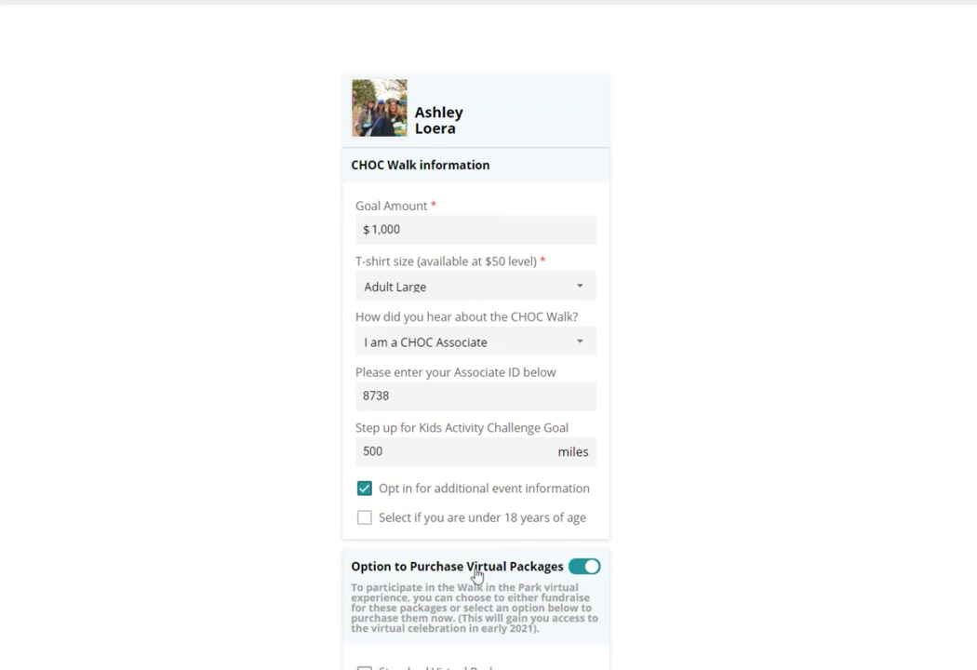
pyautogui.scroll(-4, 188, 331)
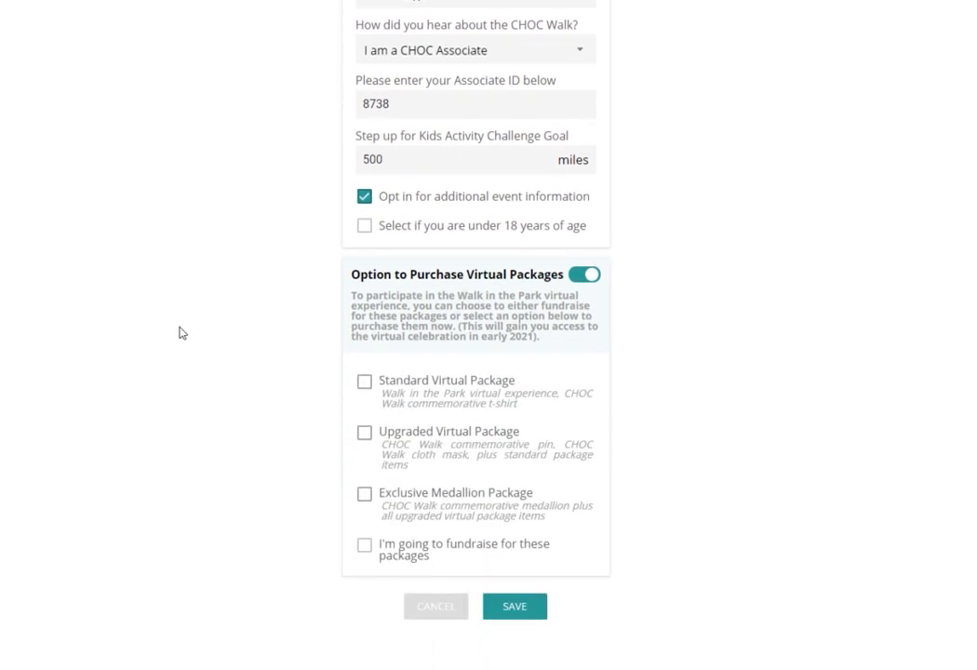
pyautogui.click(446, 620)
pyautogui.scroll(10, 229, 347)
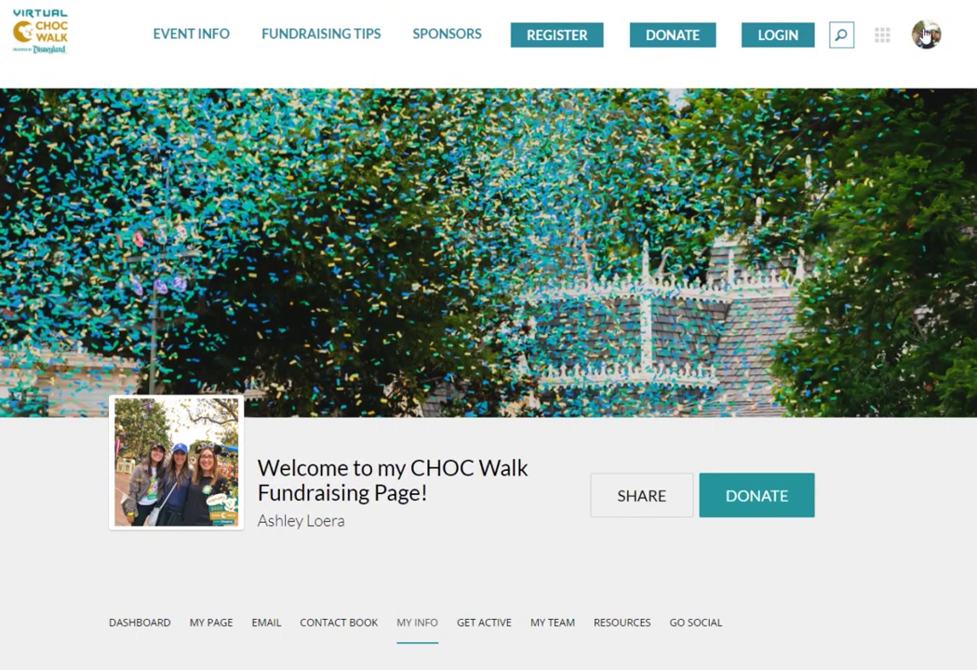
# Open the account profile page from the avatar menu.
pyautogui.click(926, 35)
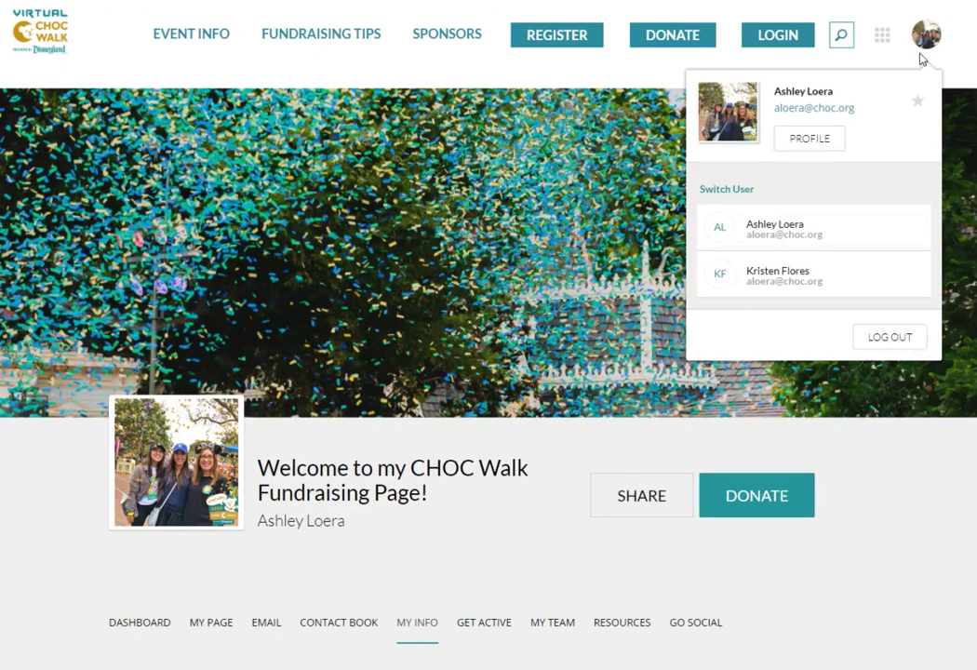
pyautogui.click(812, 140)
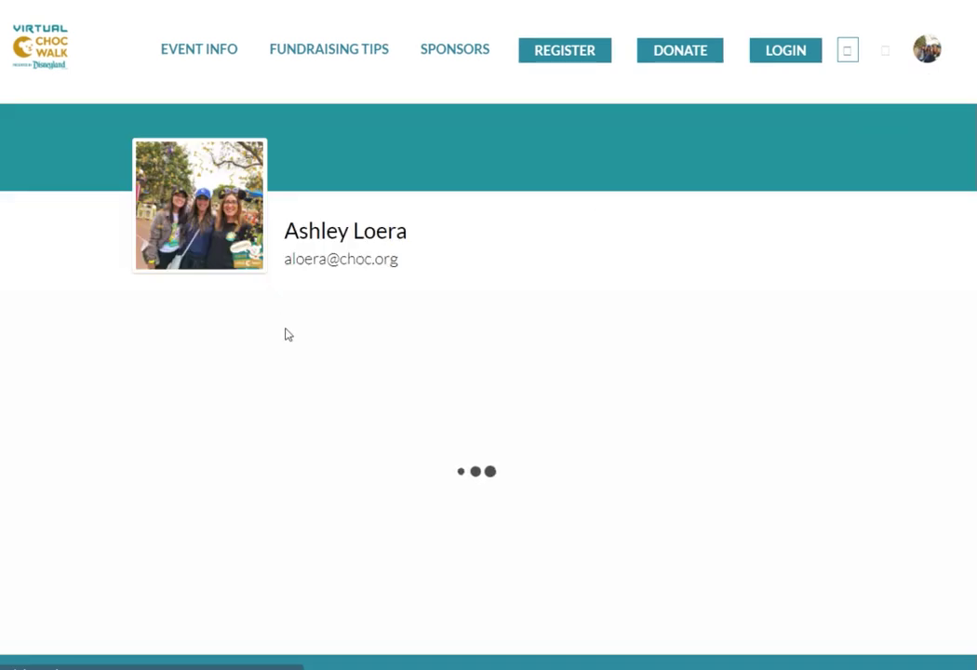
pyautogui.scroll(-3, 83, 360)
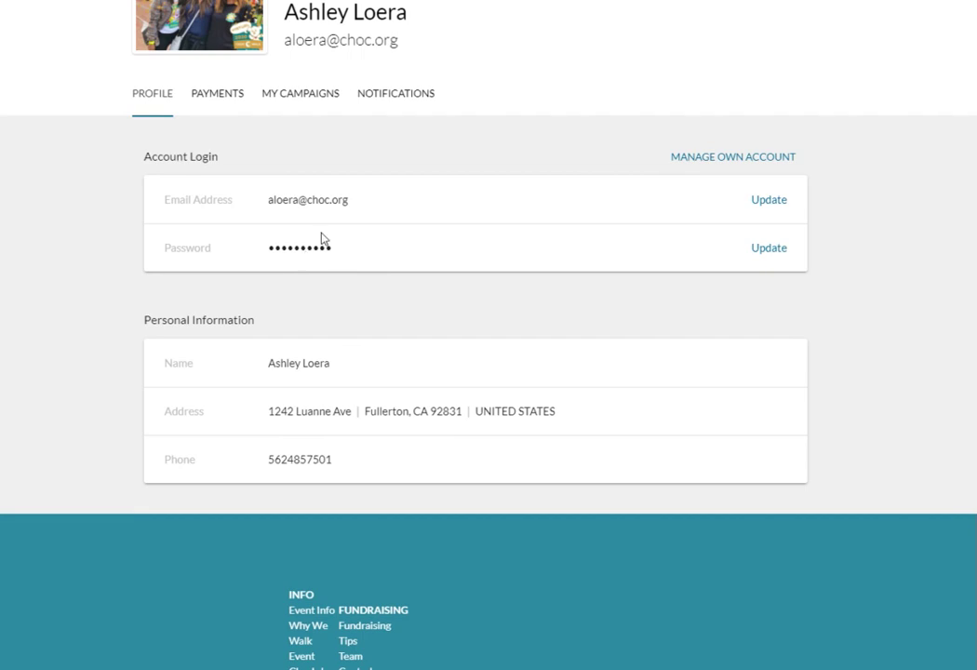
# Cancel an address edit unchanged, then return to the campaign dashboard via My Campaigns.
pyautogui.click(295, 422)
pyautogui.click(379, 506)
pyautogui.click(524, 502)
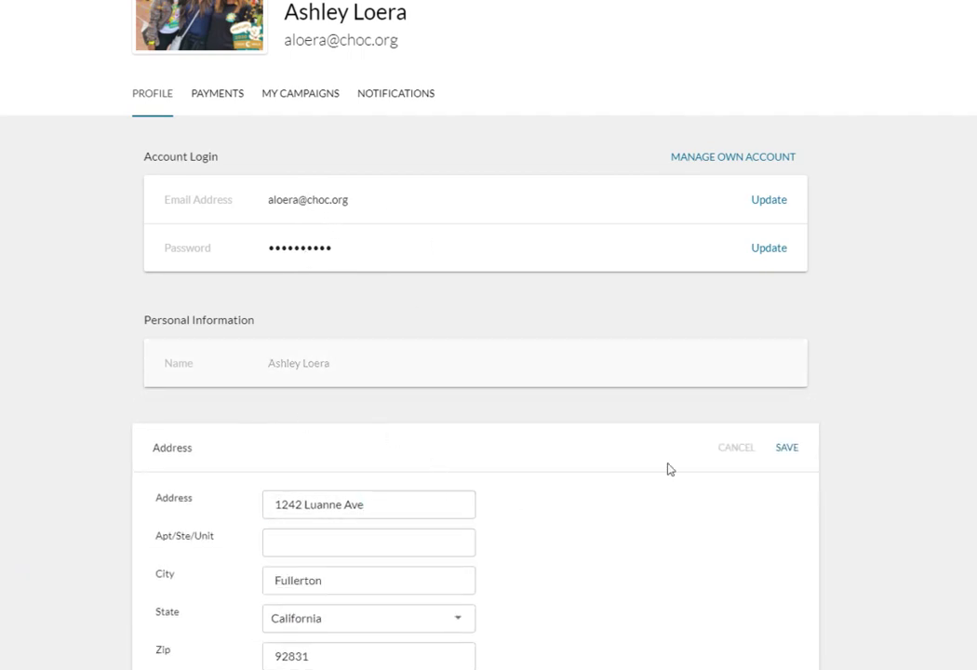
pyautogui.click(733, 451)
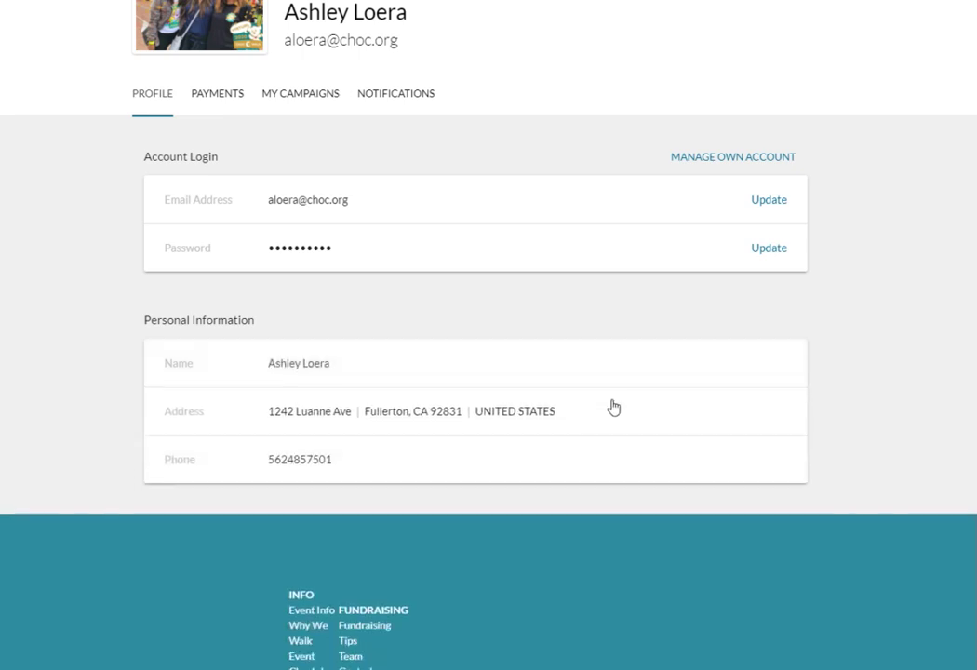
pyautogui.scroll(3, 613, 406)
pyautogui.click(299, 319)
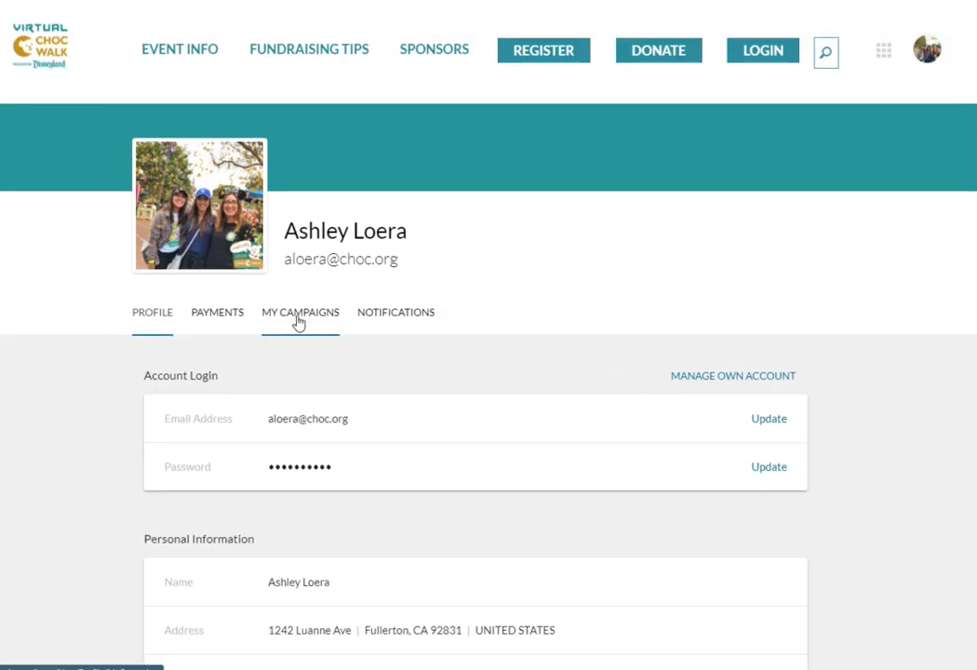
pyautogui.click(531, 470)
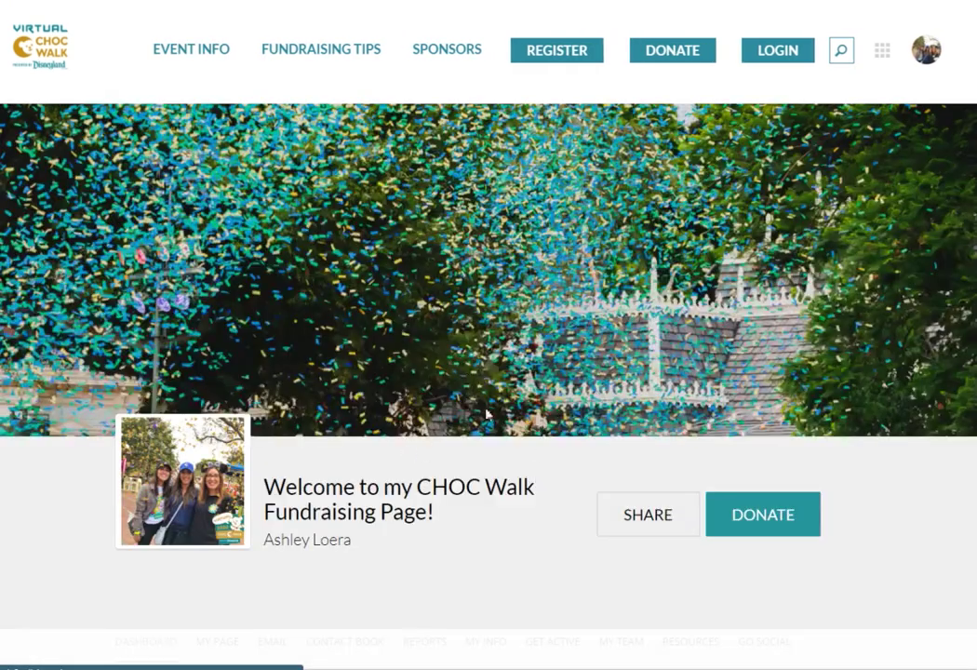
# Open the Share dialog and copy the fundraising page link.
pyautogui.scroll(-3, 513, 424)
pyautogui.scroll(3, 812, 368)
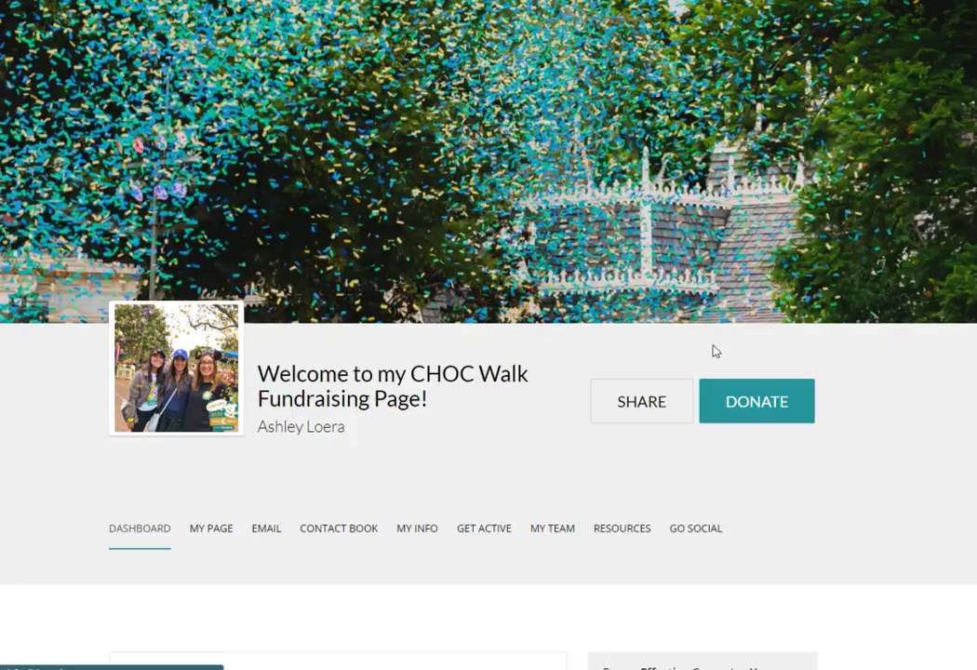
pyautogui.click(661, 406)
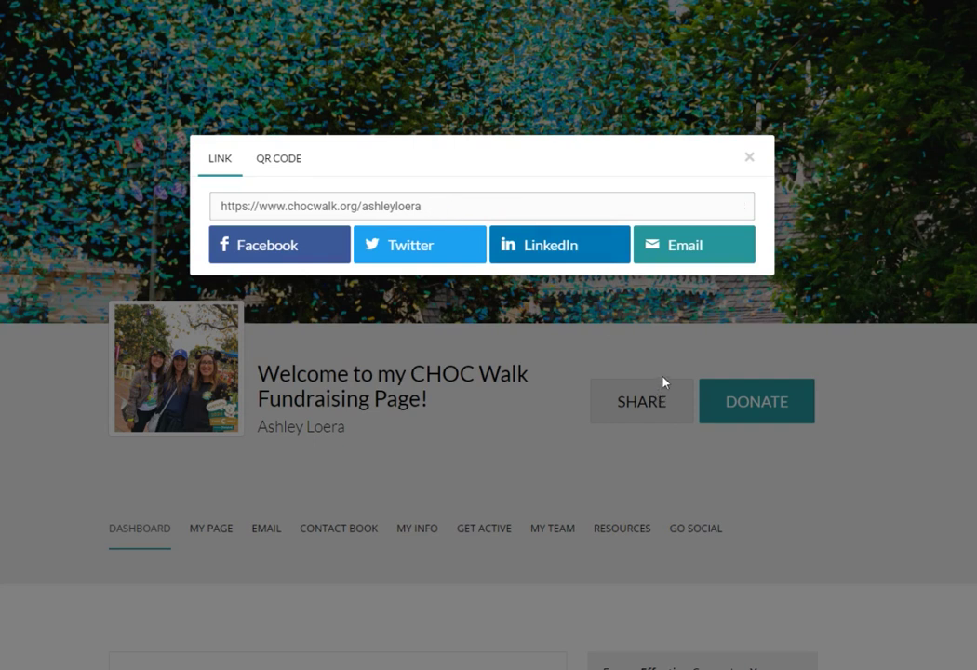
pyautogui.click(403, 210)
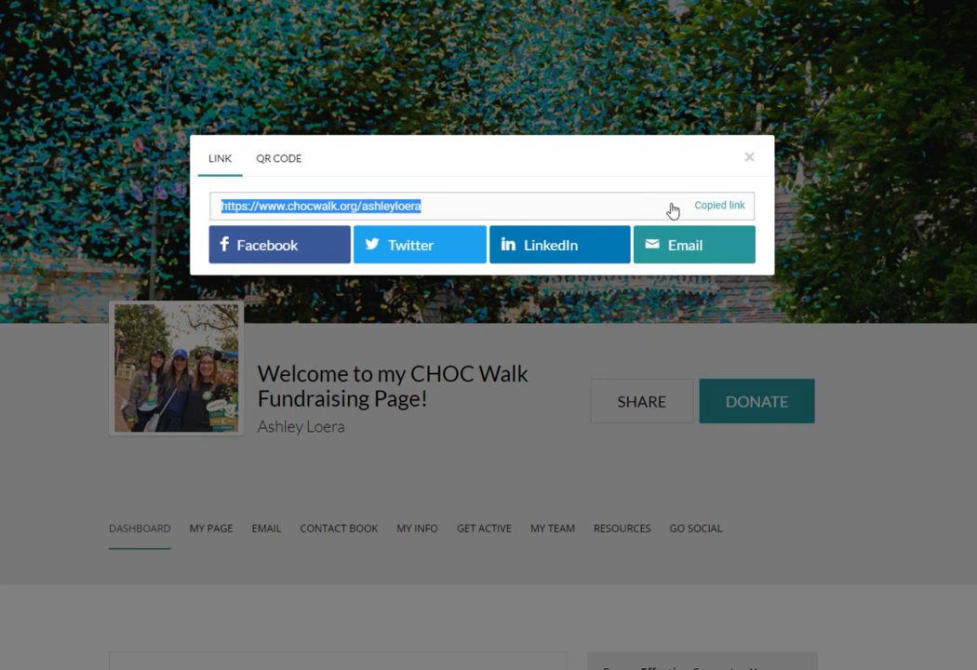
# Try sharing the page on Facebook and Twitter, closing both windows without posting.
pyautogui.click(279, 250)
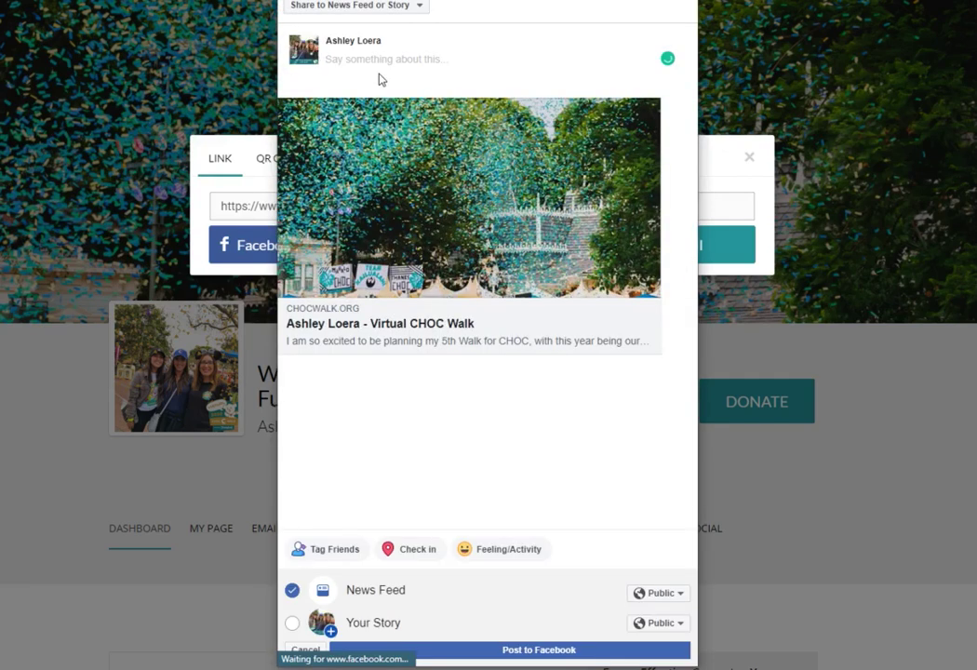
pyautogui.click(384, 220)
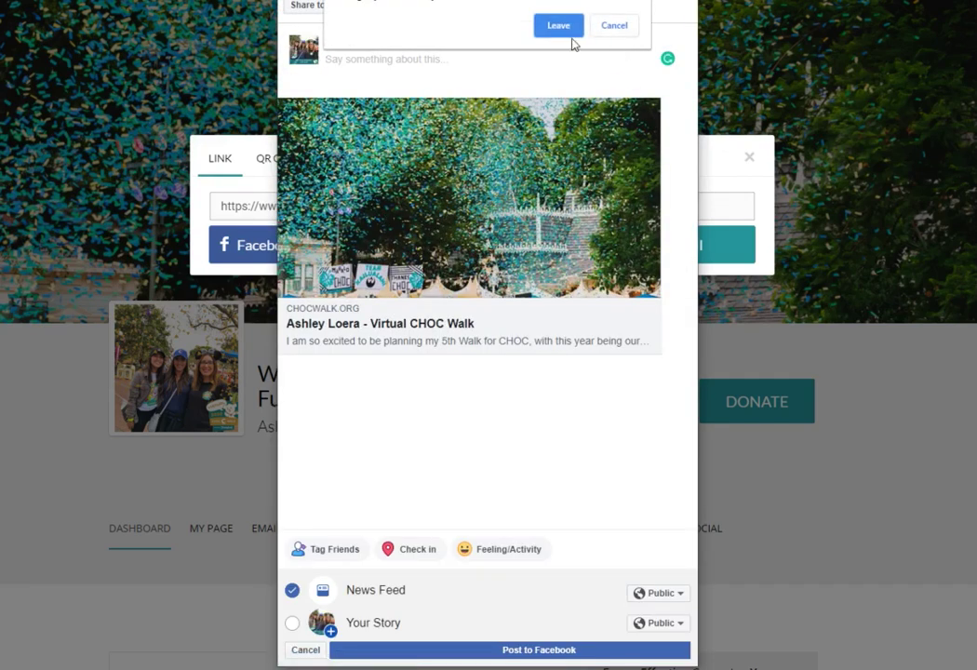
pyautogui.click(568, 30)
pyautogui.click(430, 253)
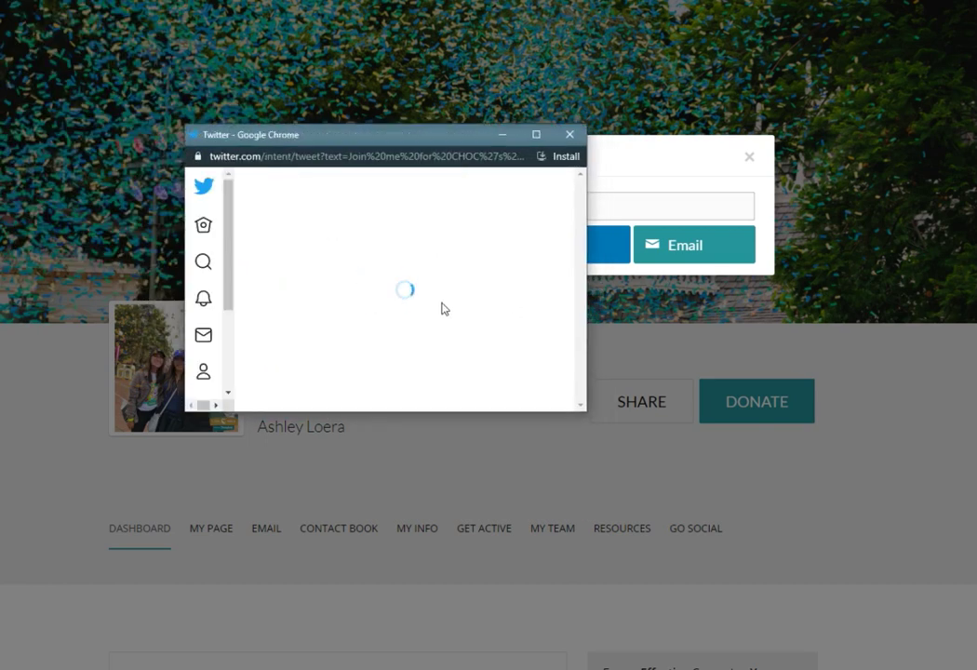
pyautogui.moveTo(352, 232); pyautogui.dragTo(412, 236)
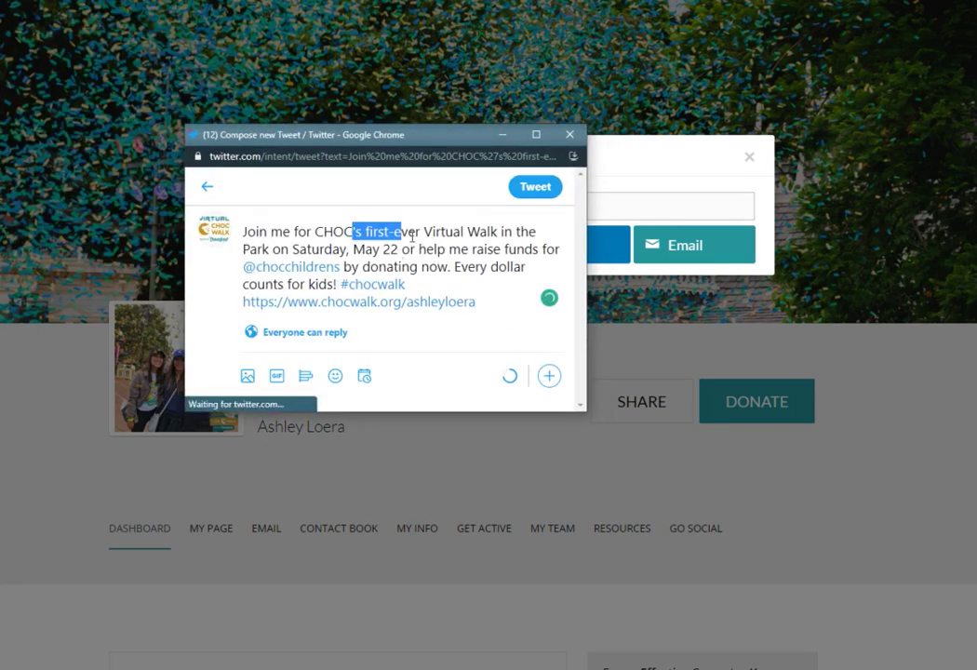
pyautogui.click(569, 135)
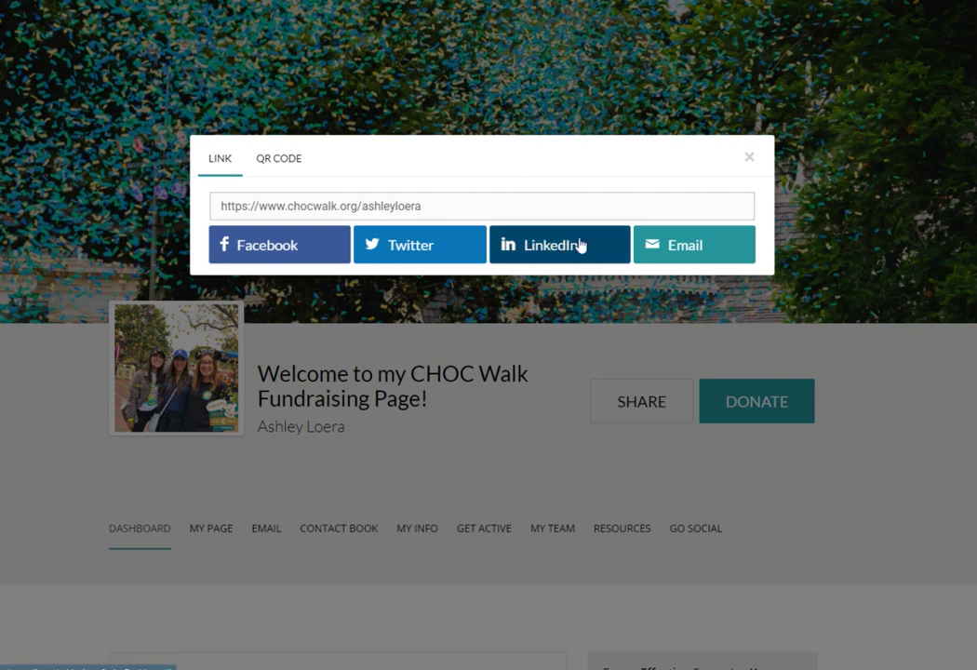
# View the page's QR code, close the dialog, and open the donation form.
pyautogui.click(284, 162)
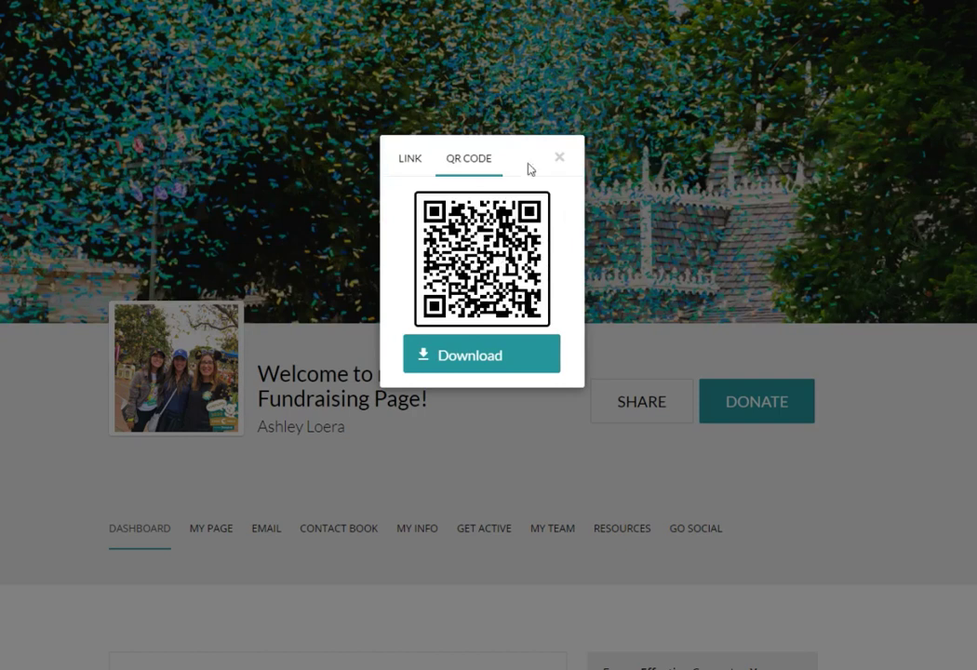
pyautogui.click(562, 160)
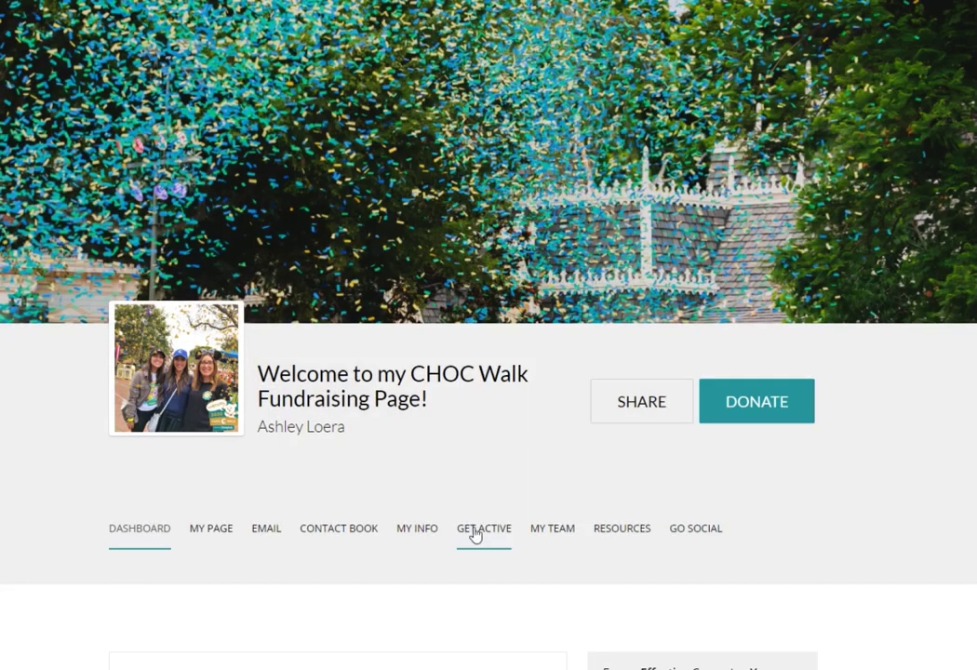
pyautogui.click(777, 406)
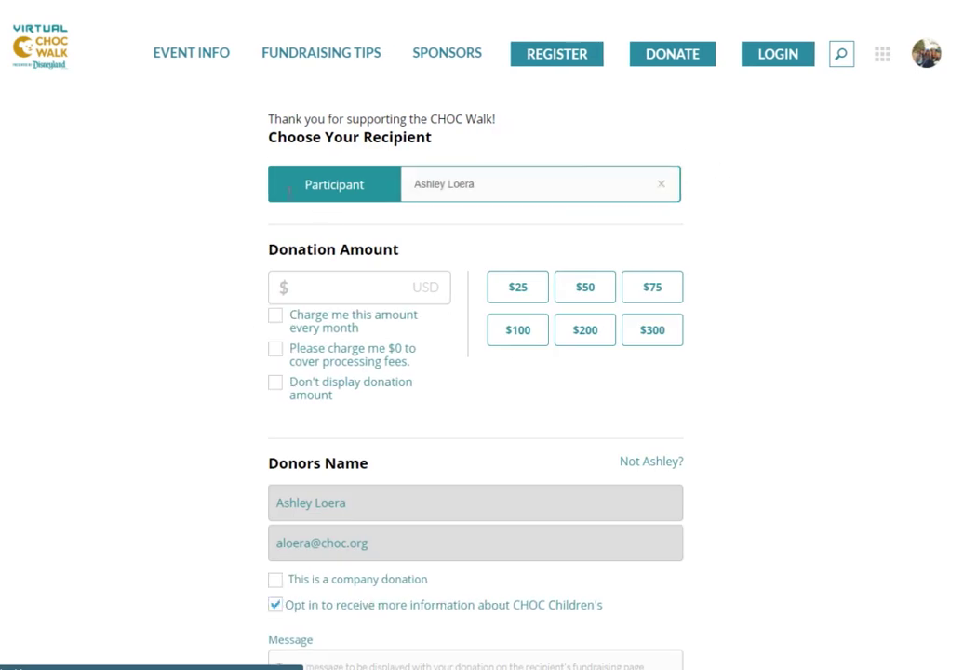